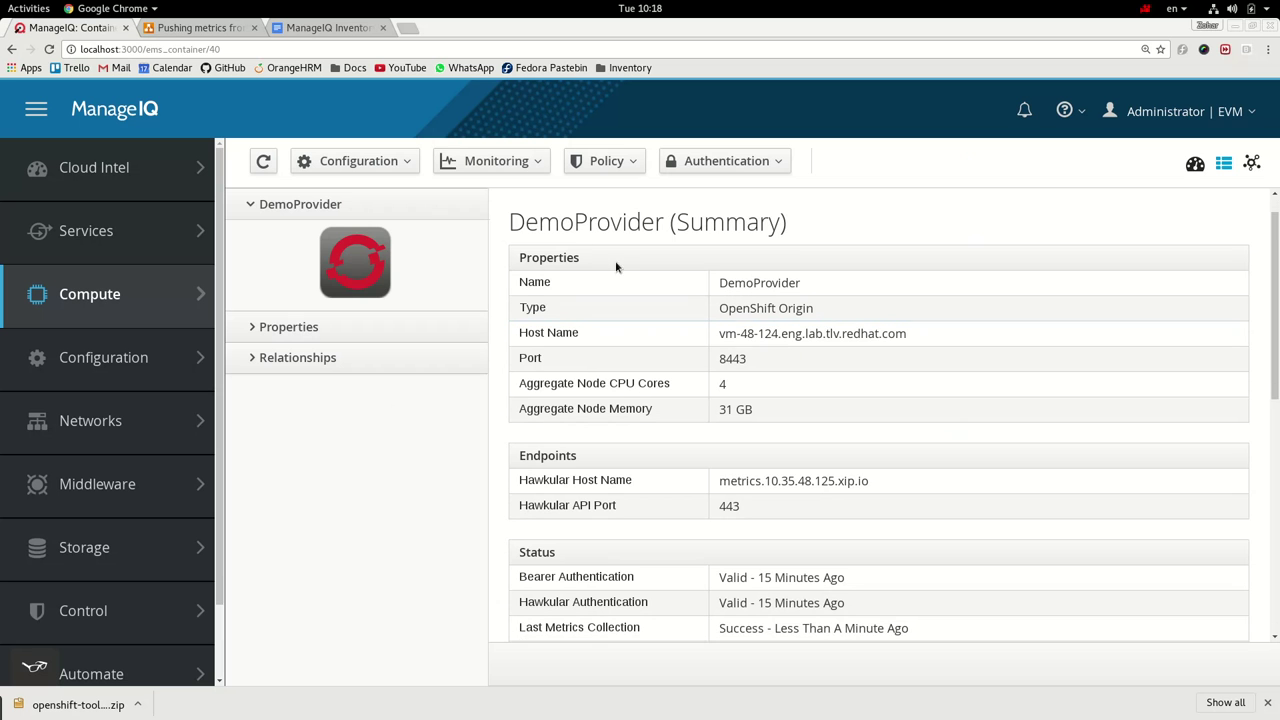
- Review the DemoProvider summary and open its list of container nodes
double_click(580, 229)
scroll(763, 365, "down", 2)
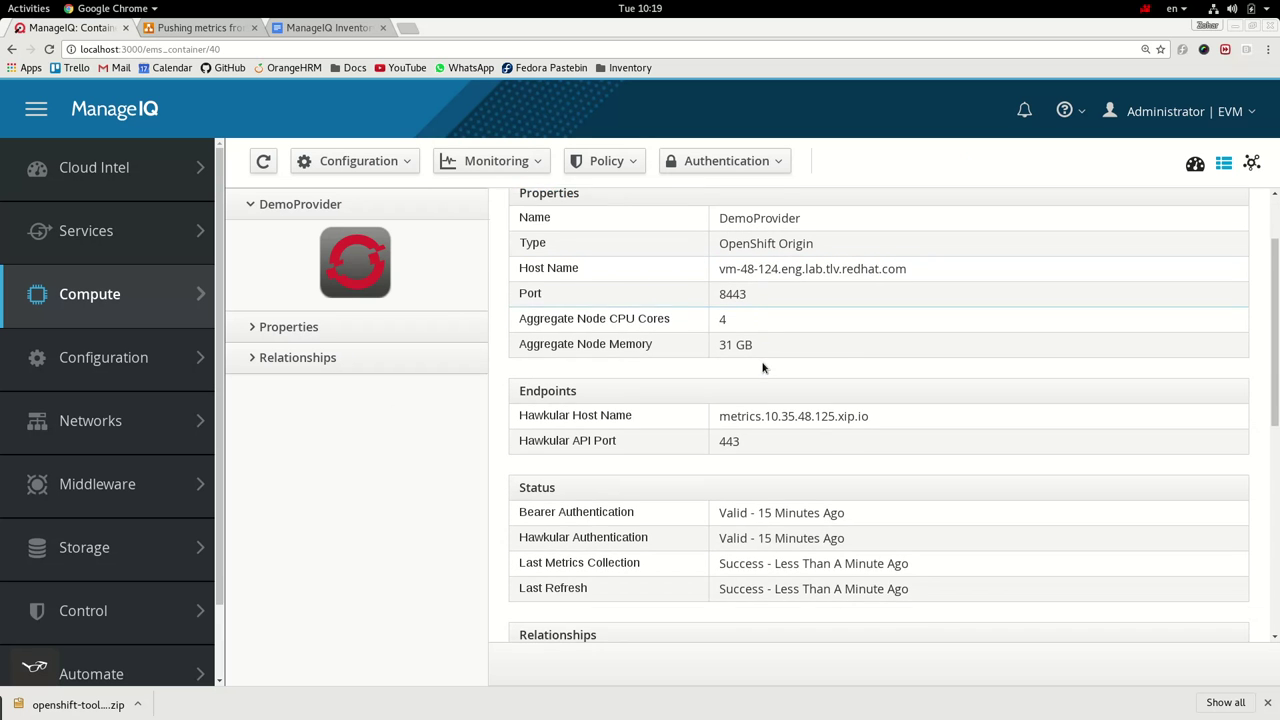
scroll(765, 370, "down", 3)
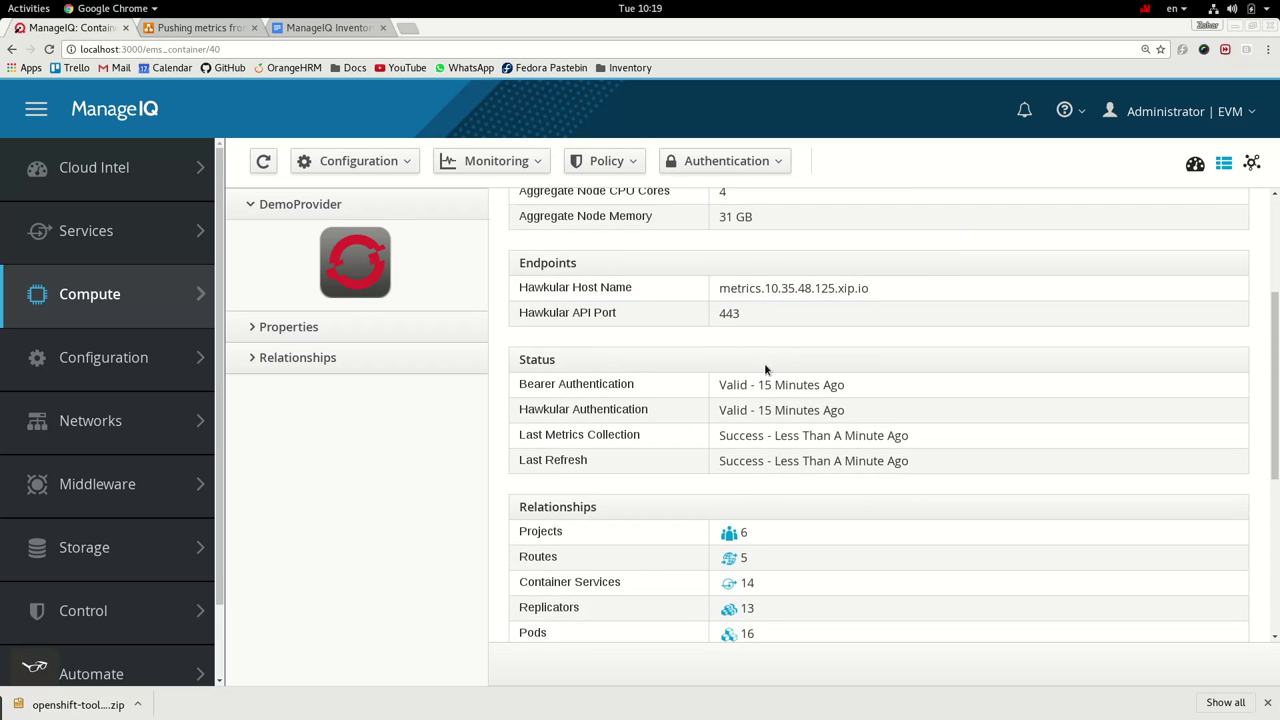
scroll(766, 370, "down", 3)
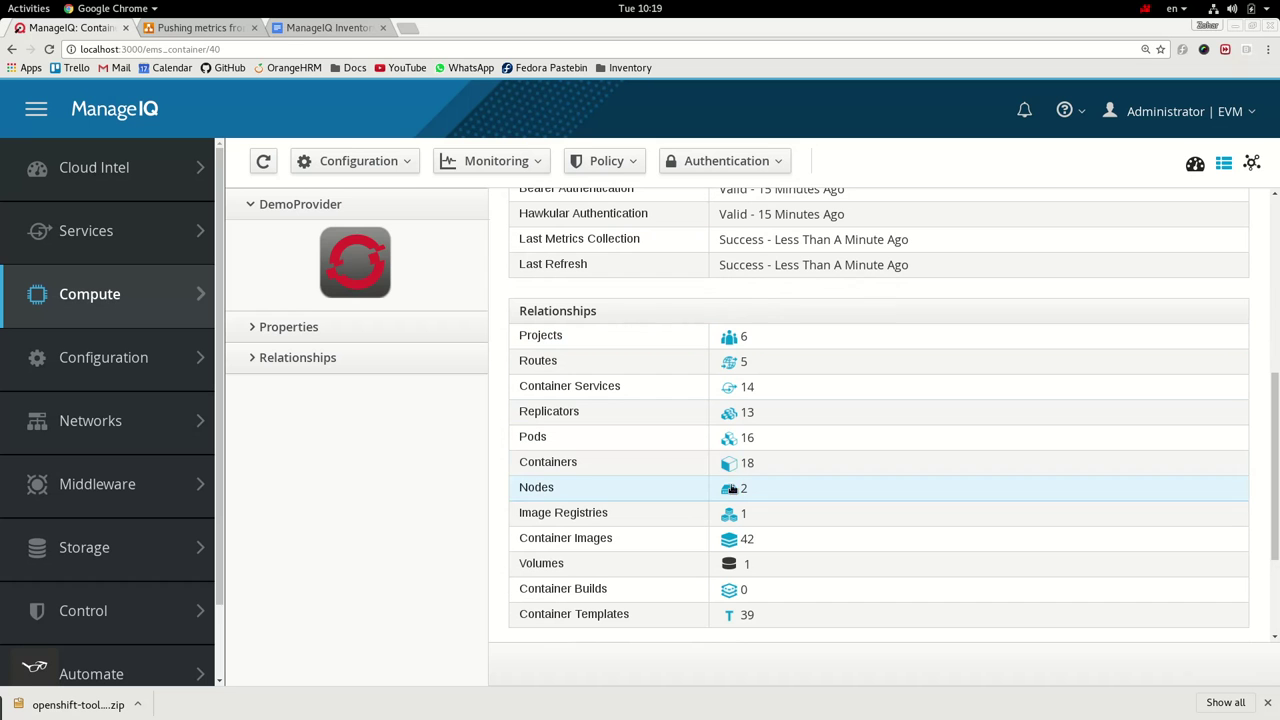
left_click(743, 498)
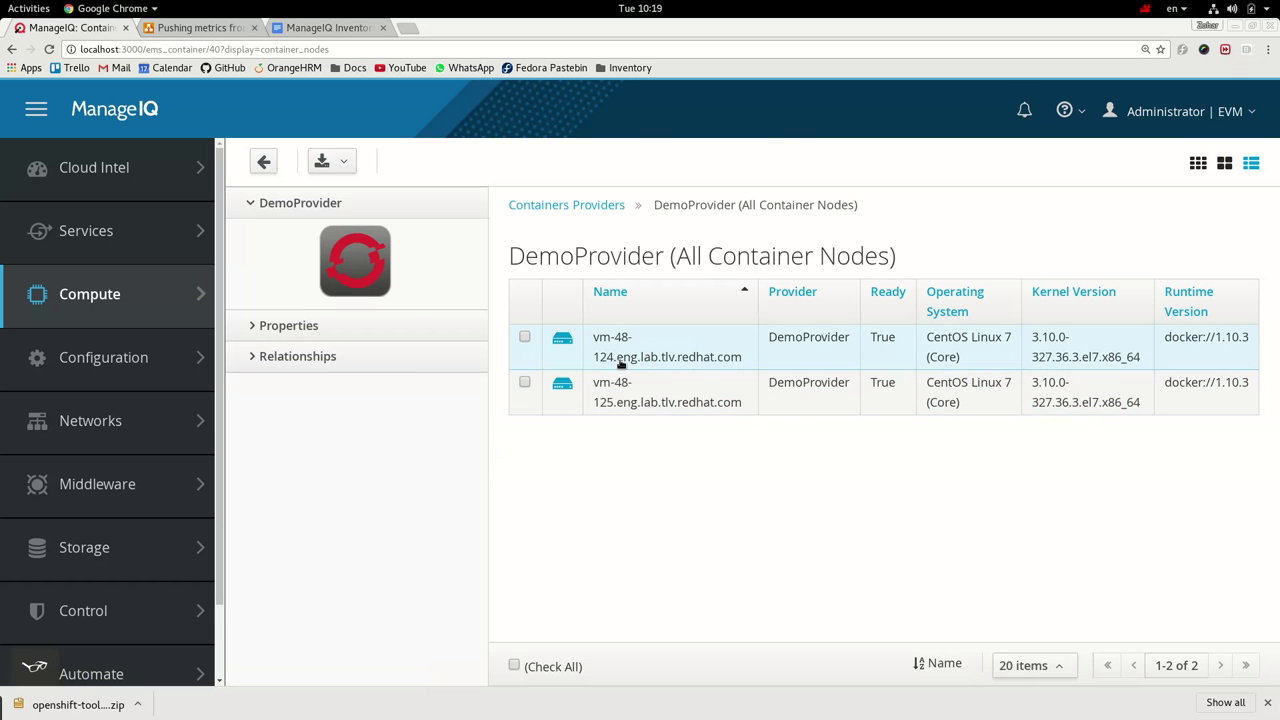
- Open the vm-48-124.eng.lab.tlv.redhat.com node and examine its properties, labels and custom attributes
left_click(620, 365)
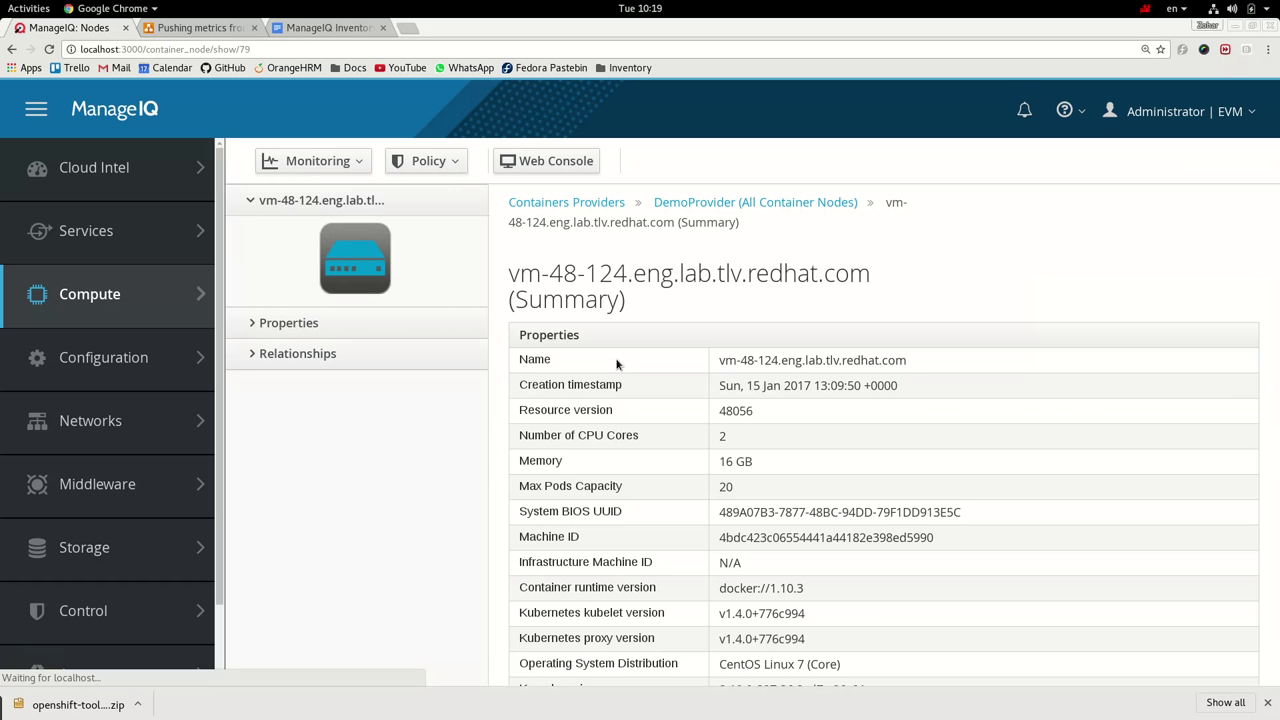
double_click(620, 287)
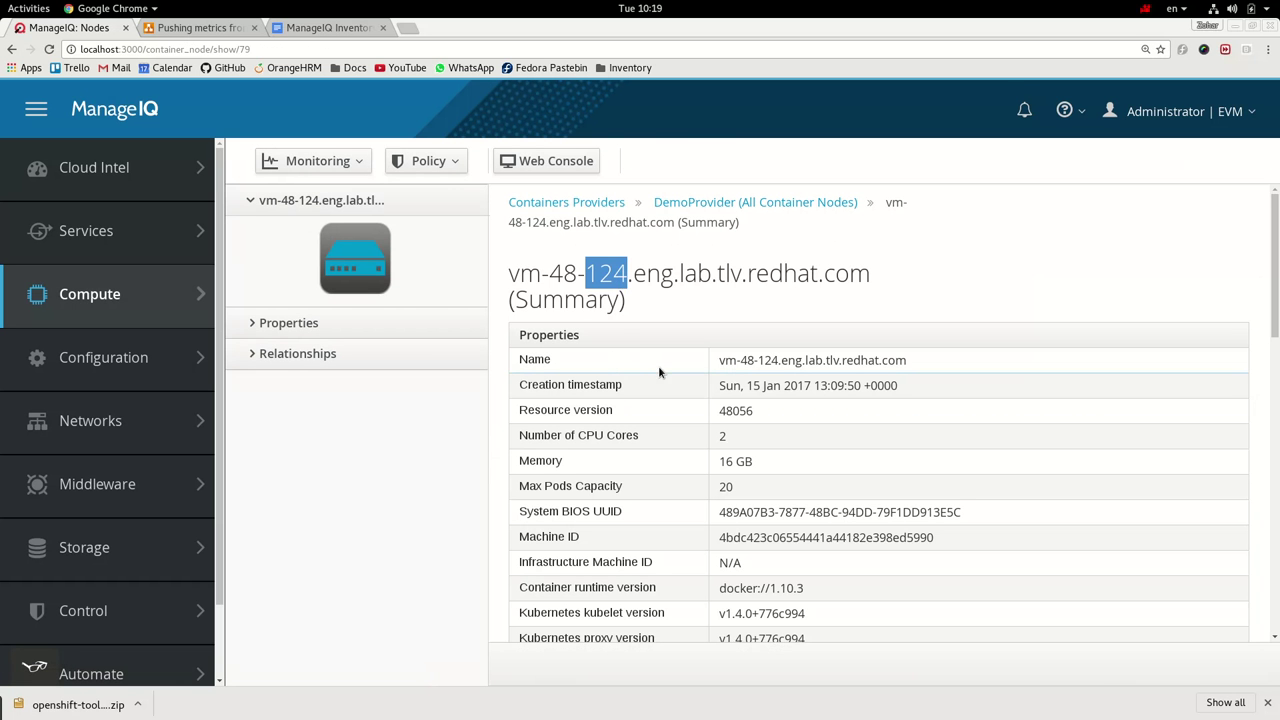
scroll(669, 378, "down", 4)
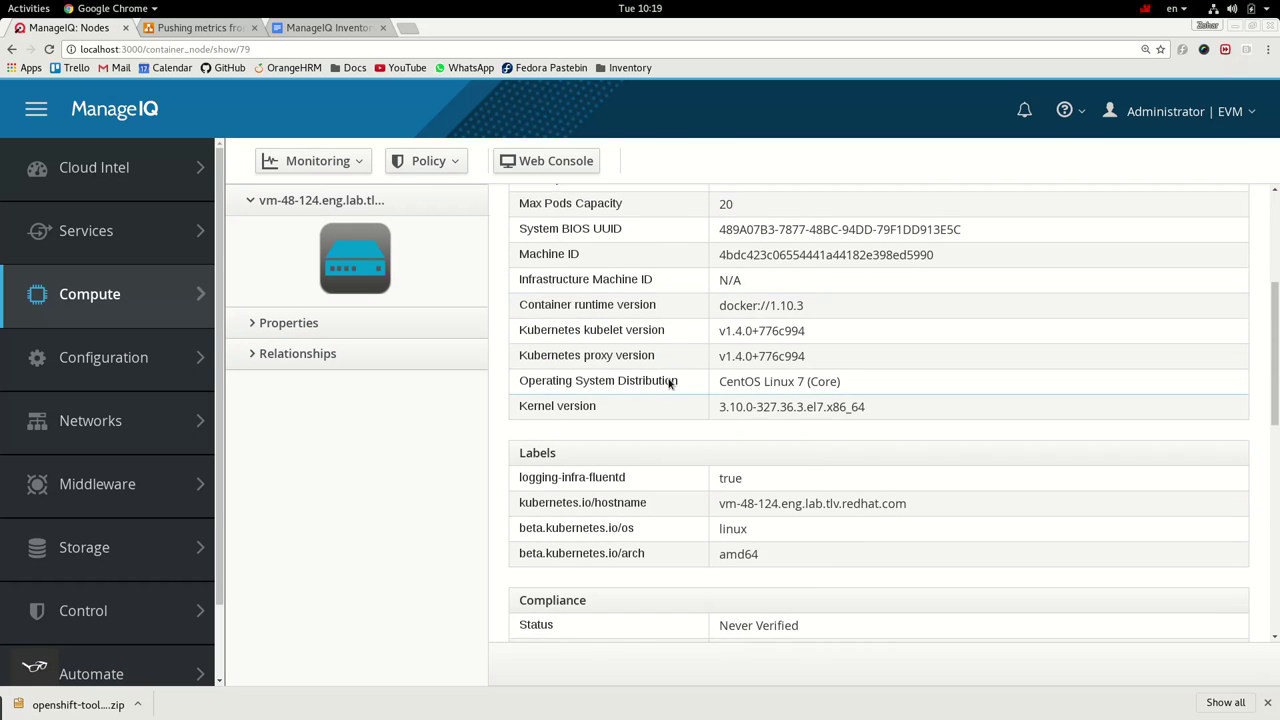
scroll(669, 384, "down", 1)
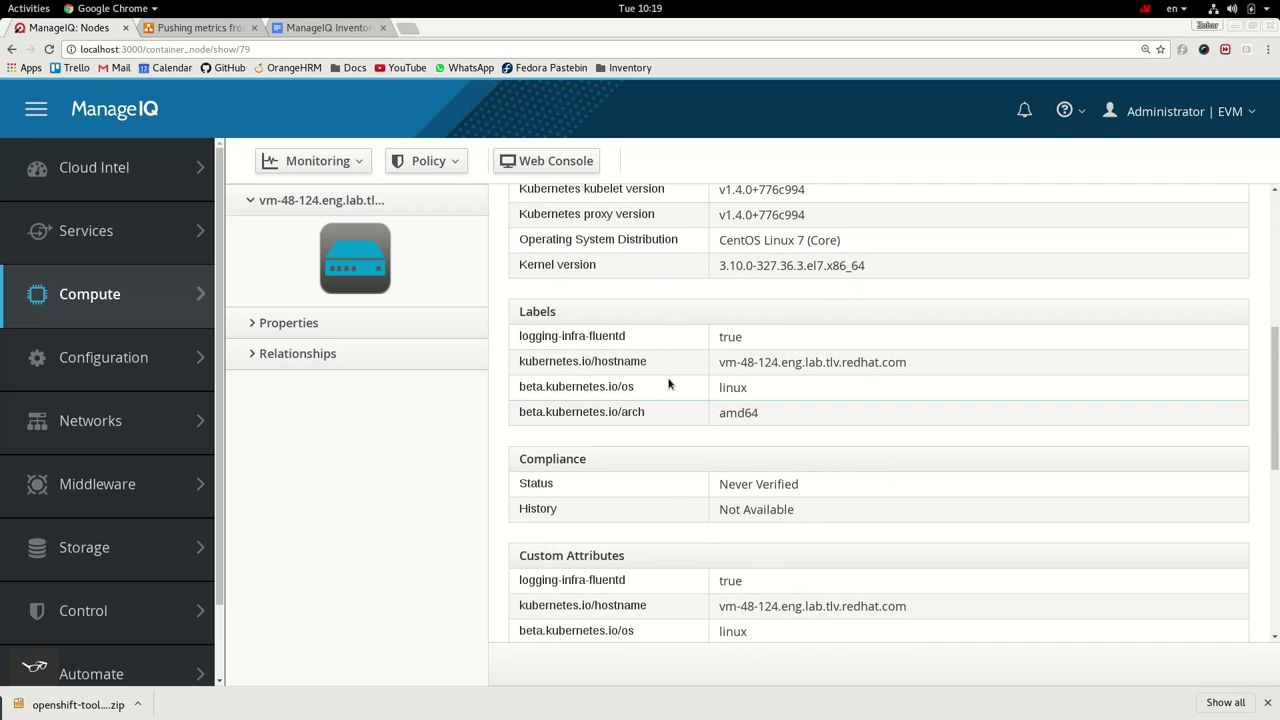
scroll(669, 384, "down", 2)
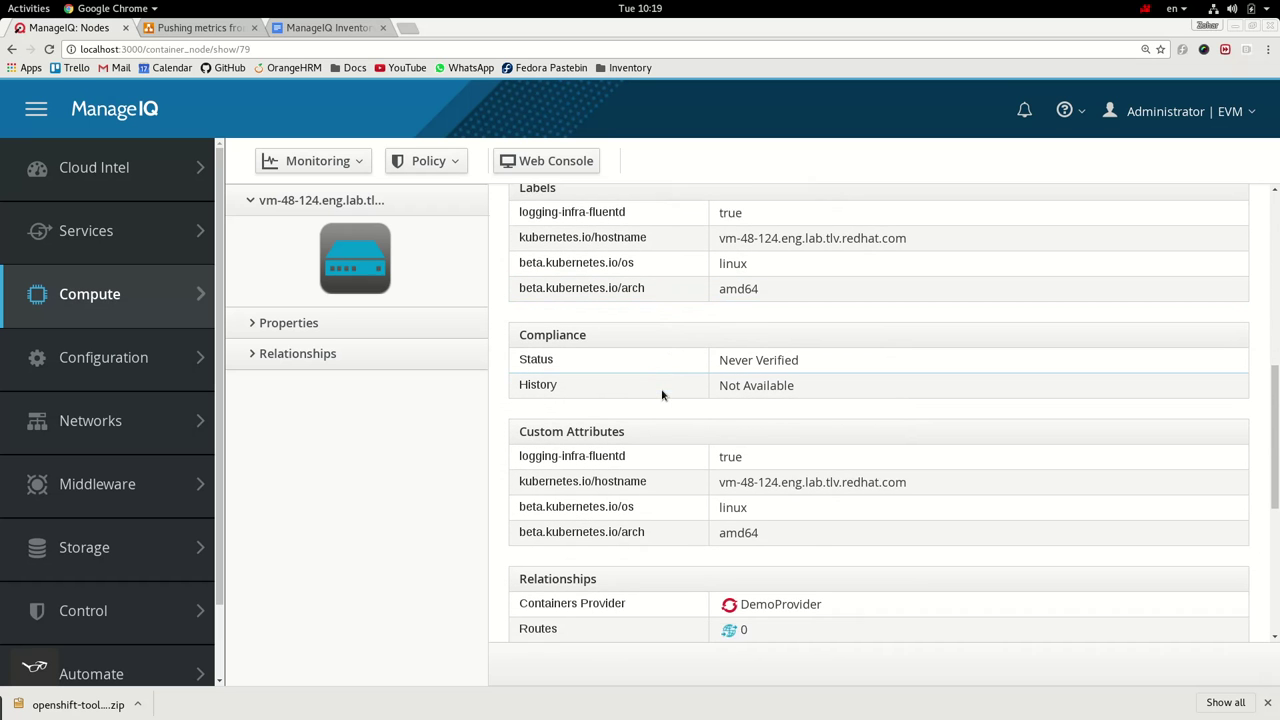
scroll(655, 395, "down", 1)
left_click_drag(520, 386, 654, 391)
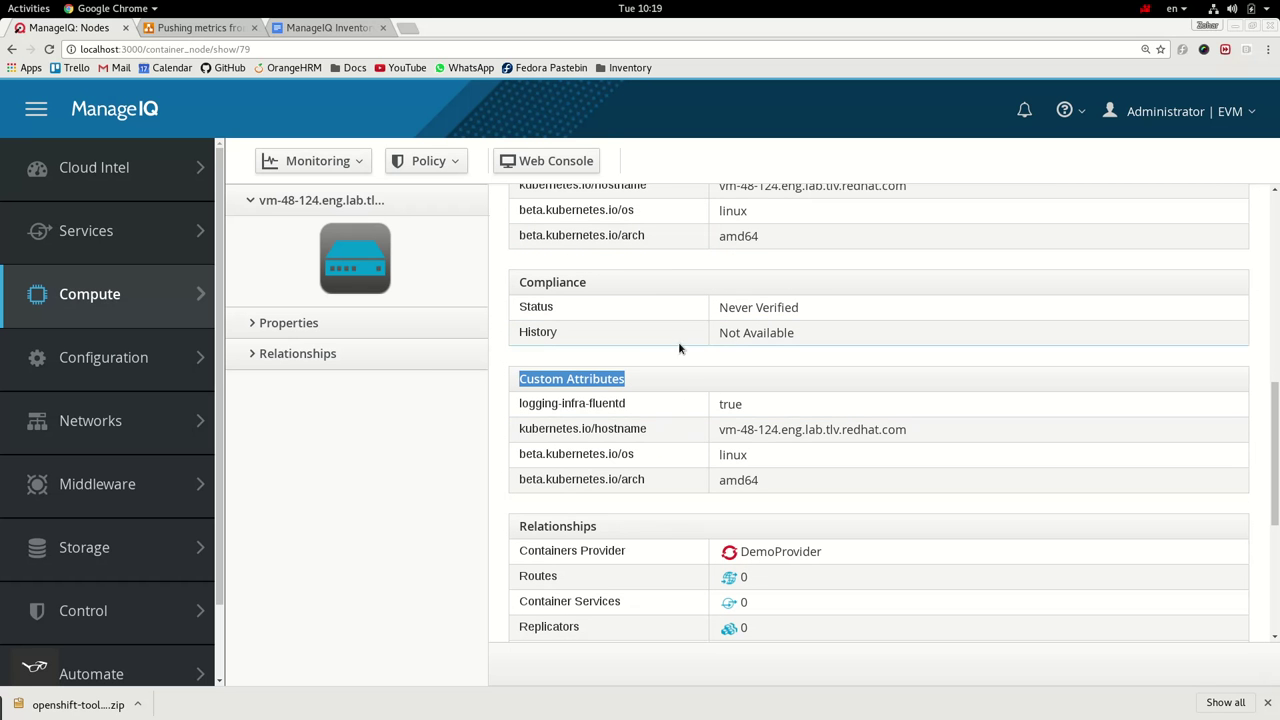
scroll(690, 345, "up", 10)
scroll(699, 348, "up", 1)
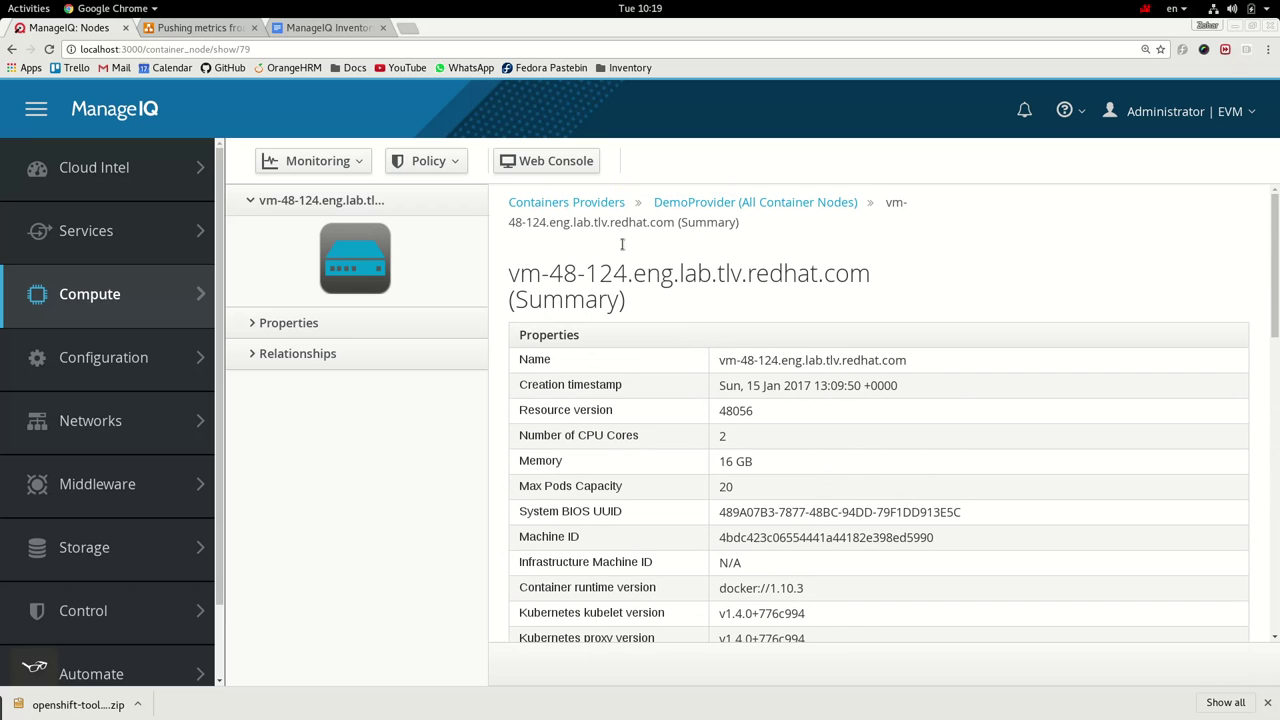
- Return to DemoProvider's node list, open vm-48-125.eng.lab.tlv.redhat.com and examine its labels and custom attributes
left_click(743, 207)
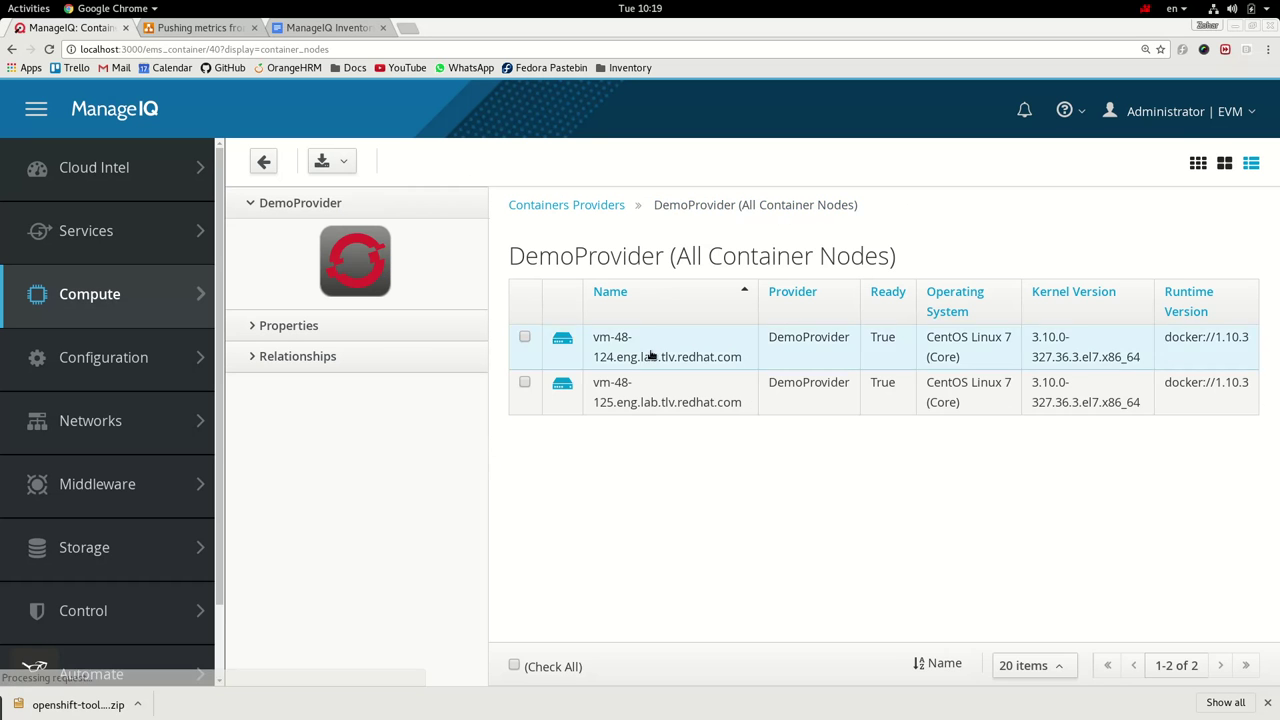
left_click(654, 410)
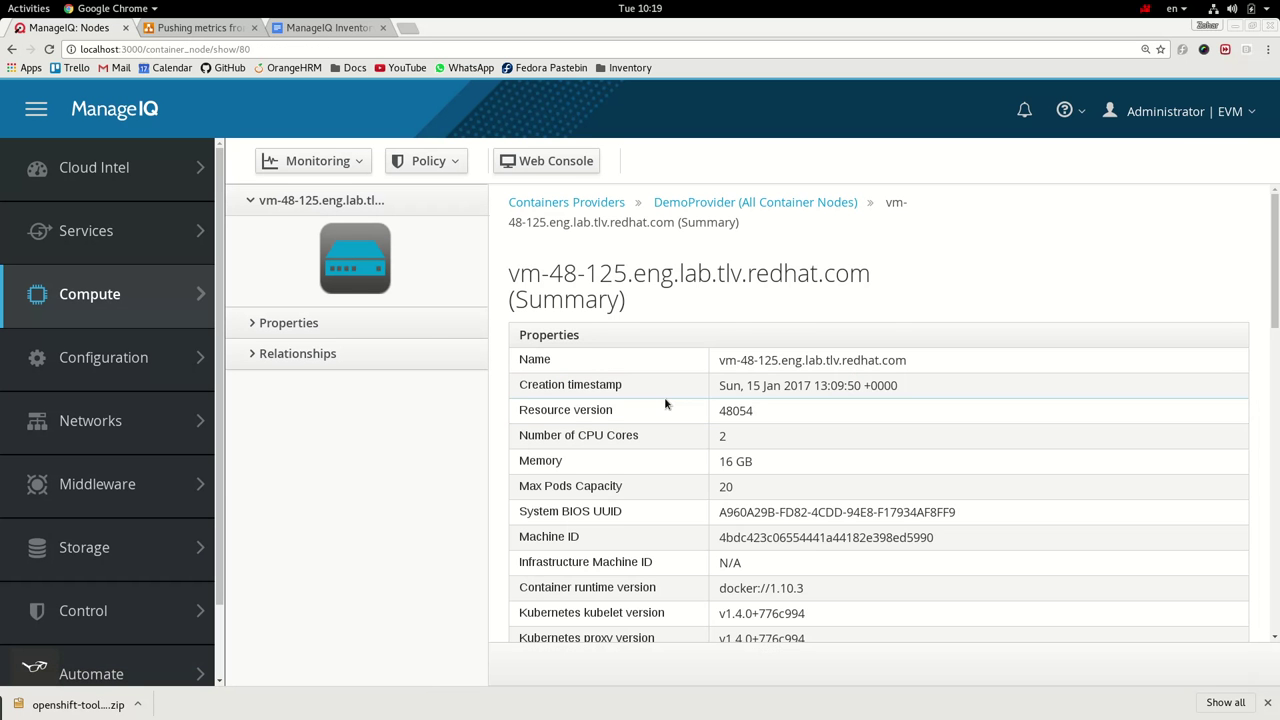
scroll(632, 377, "down", 3)
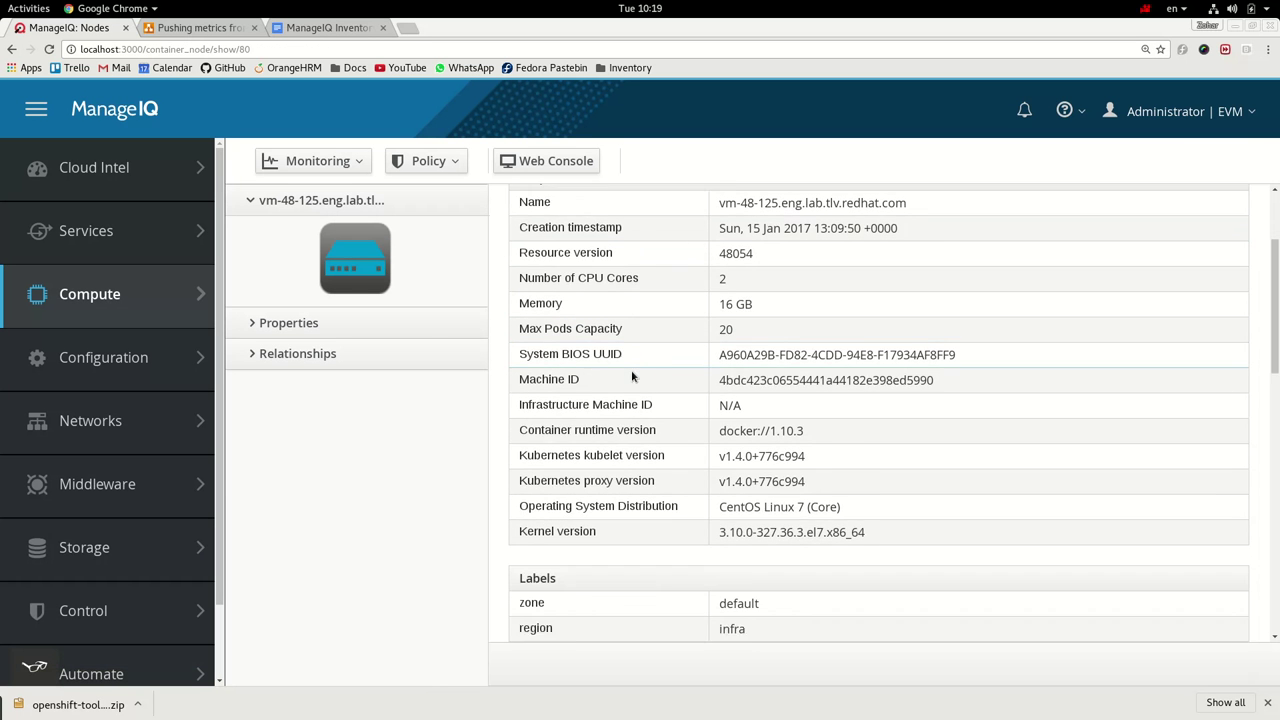
scroll(632, 377, "down", 7)
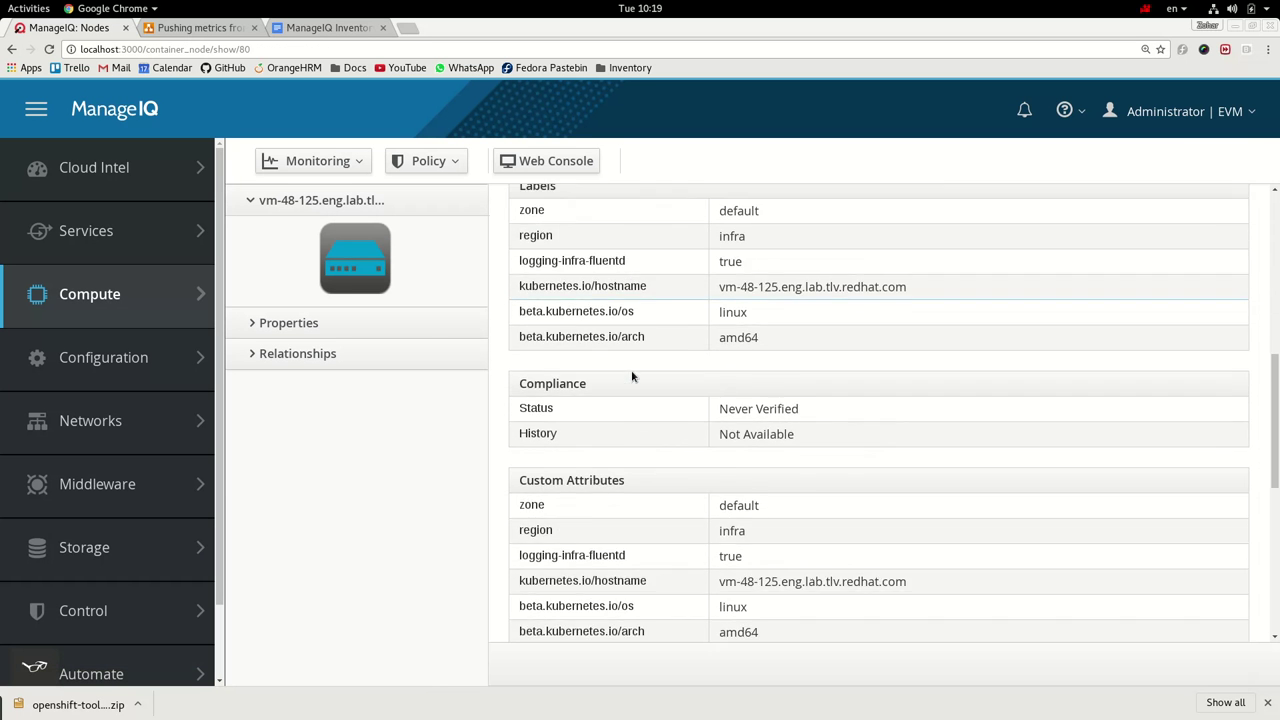
scroll(632, 377, "down", 2)
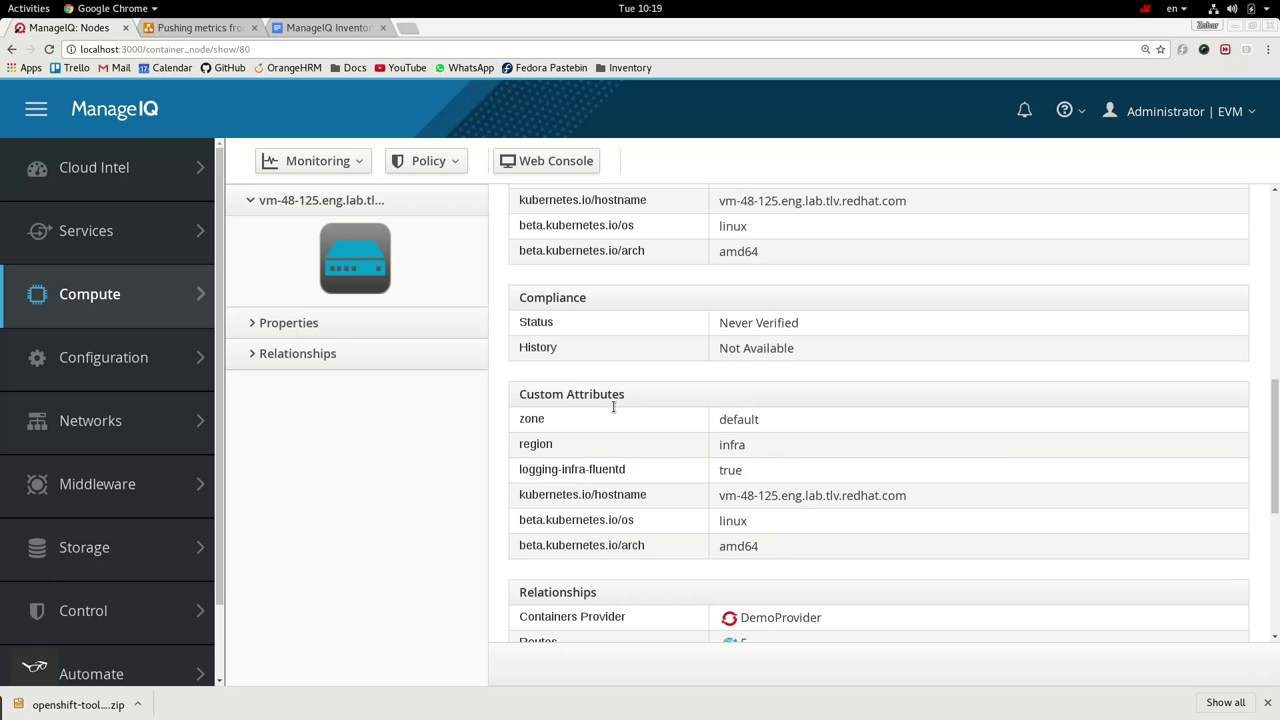
scroll(708, 414, "up", 5)
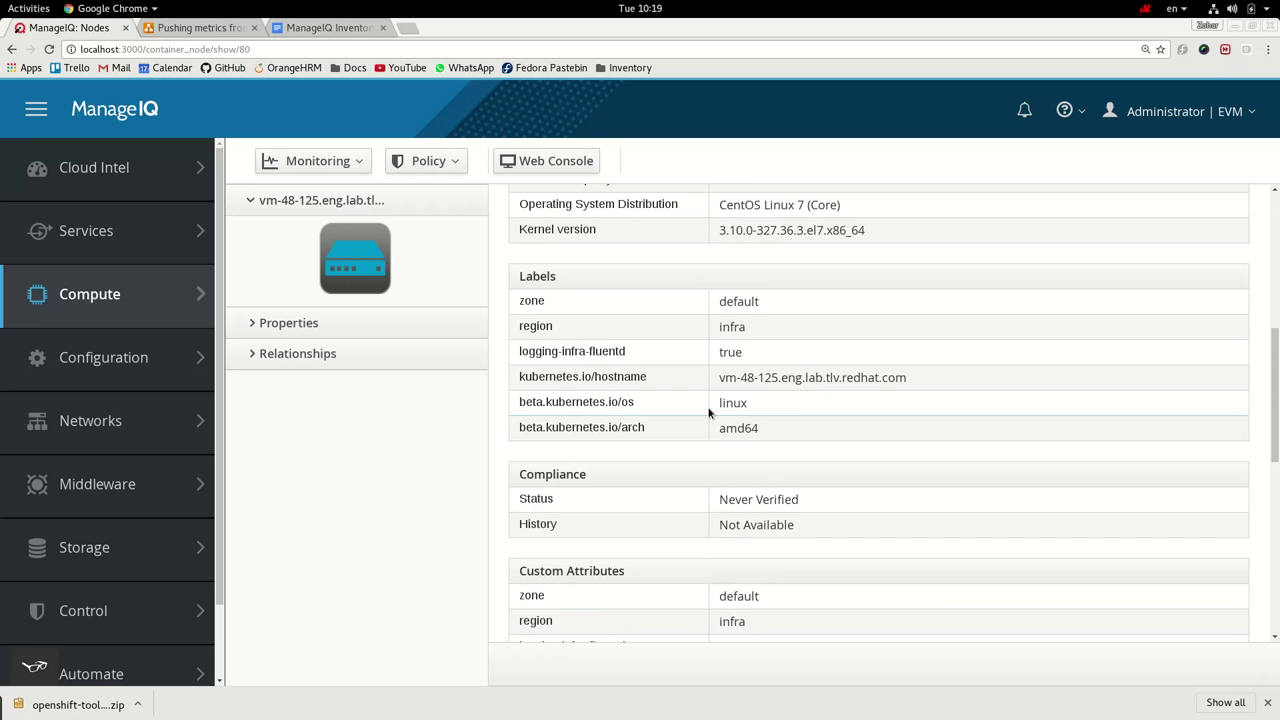
scroll(708, 405, "up", 3)
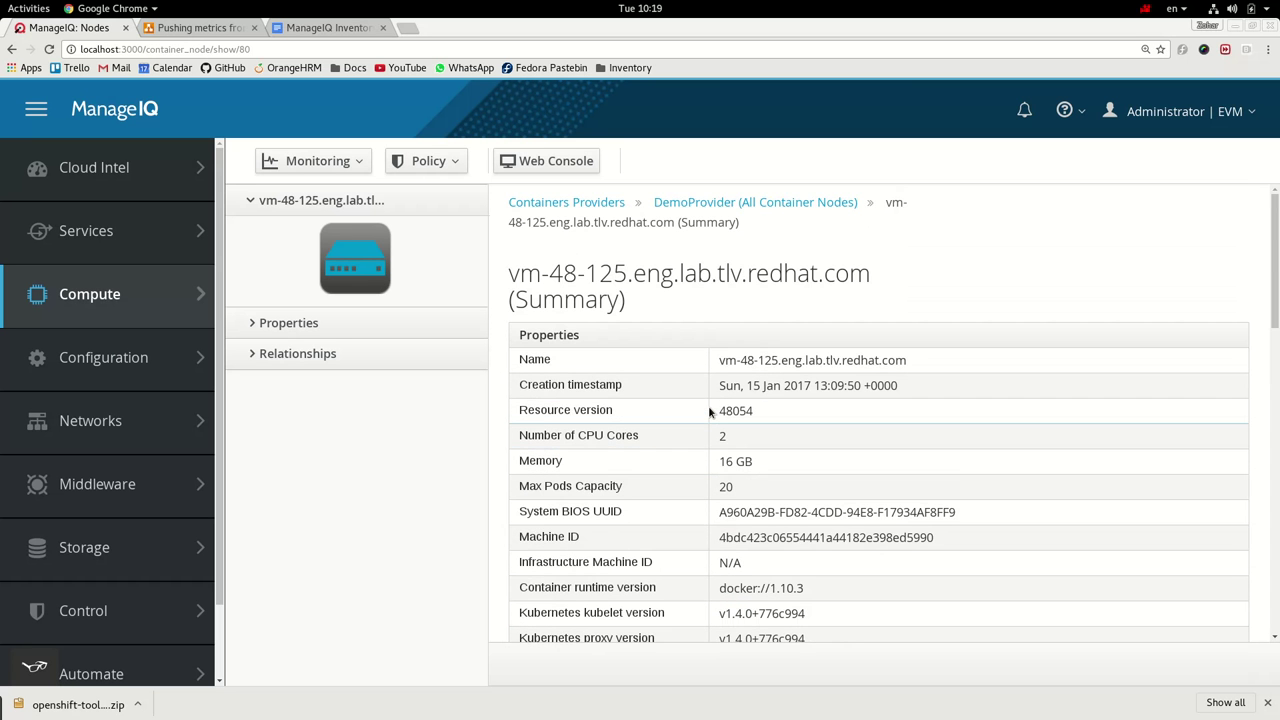
- Switch to the Terminal, run cron-send-docker-oc-versions on vm-48-124 and check the docker and oc versions sent
key("super")
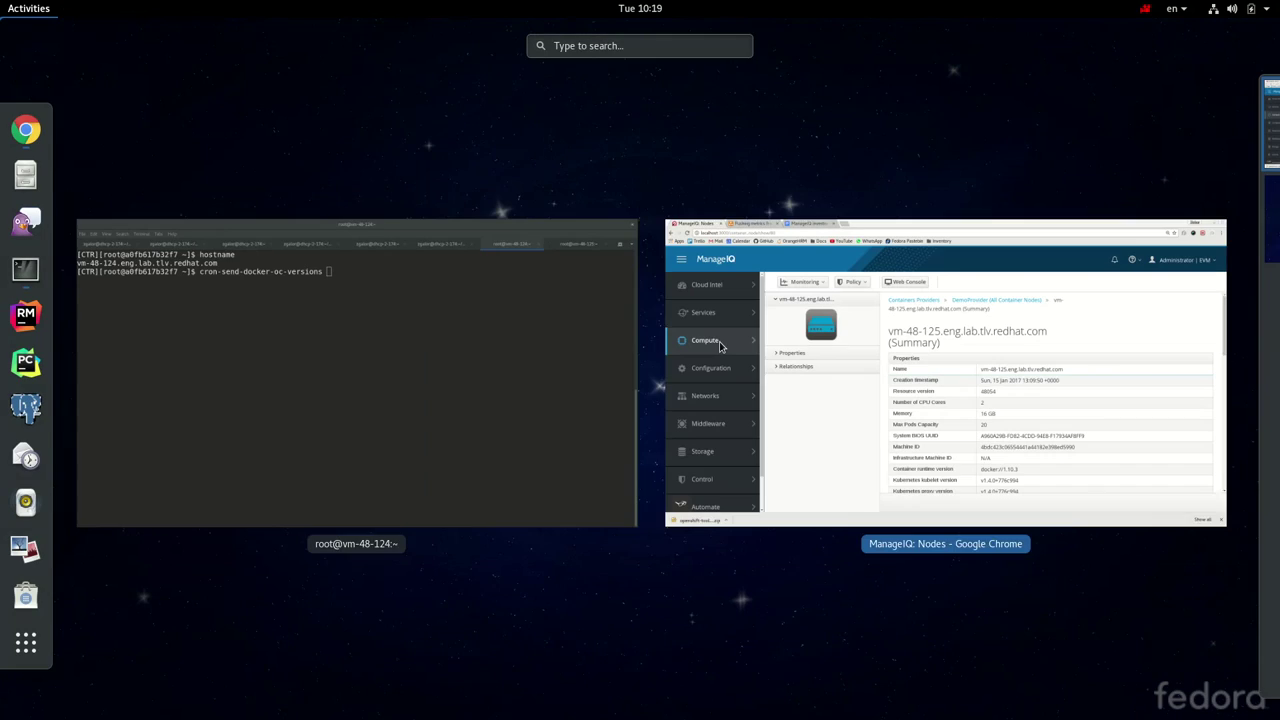
left_click(529, 352)
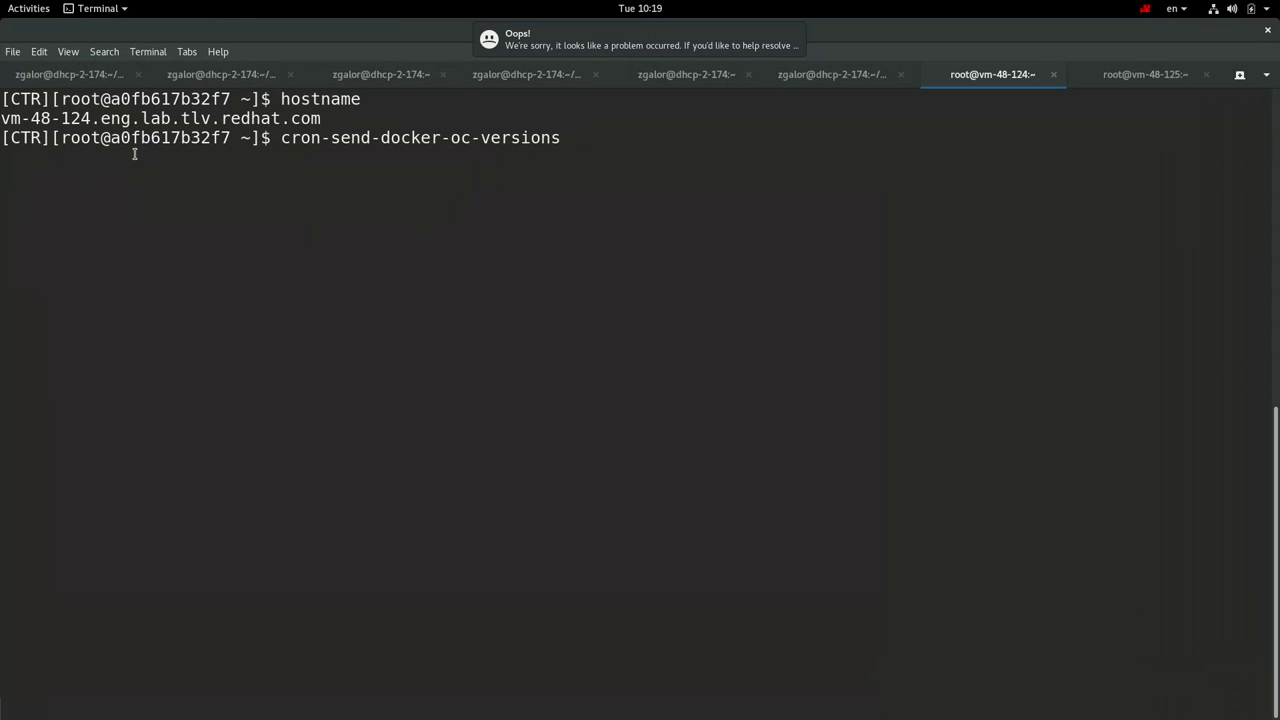
double_click(84, 125)
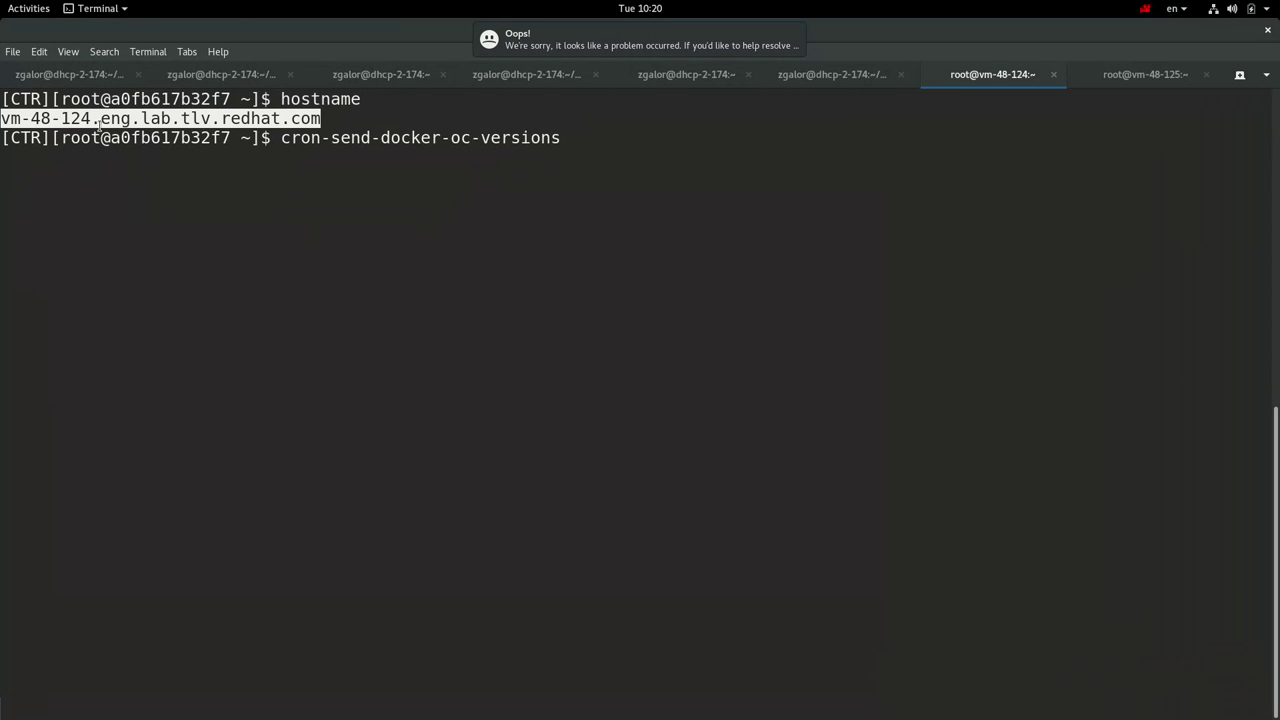
left_click(587, 146)
key("Return")
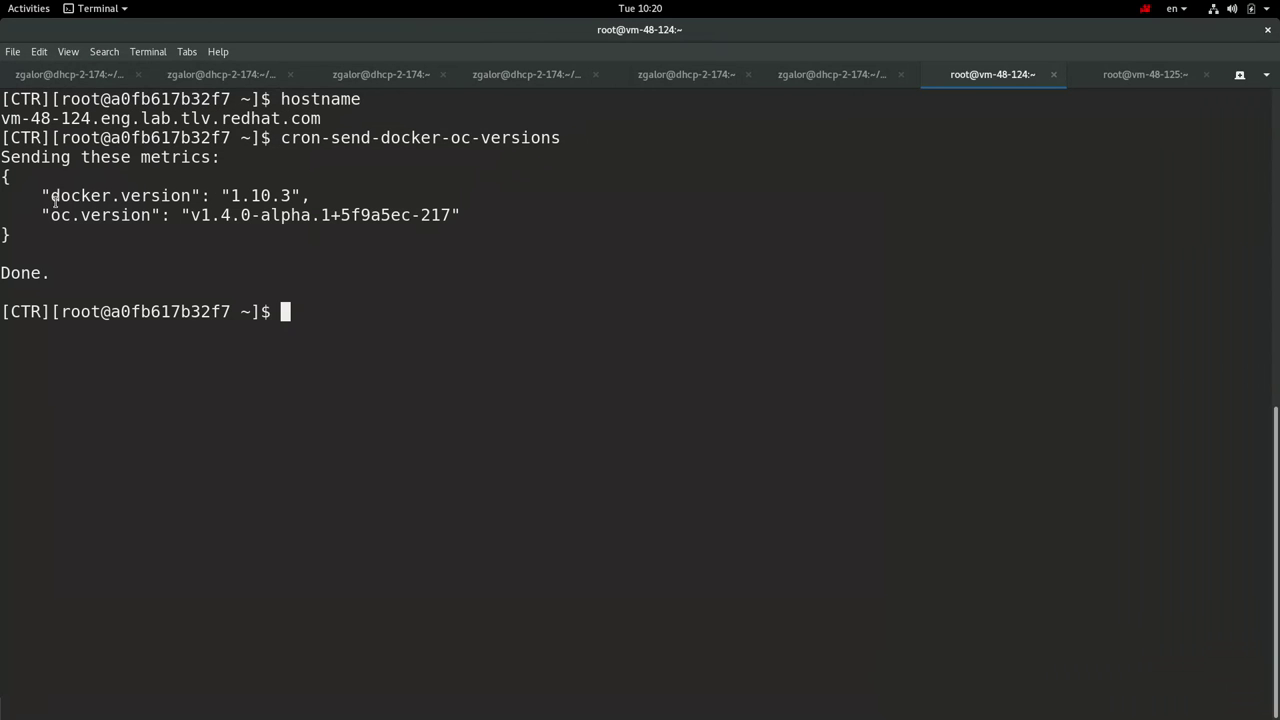
left_click_drag(42, 197, 312, 200)
left_click_drag(46, 217, 468, 222)
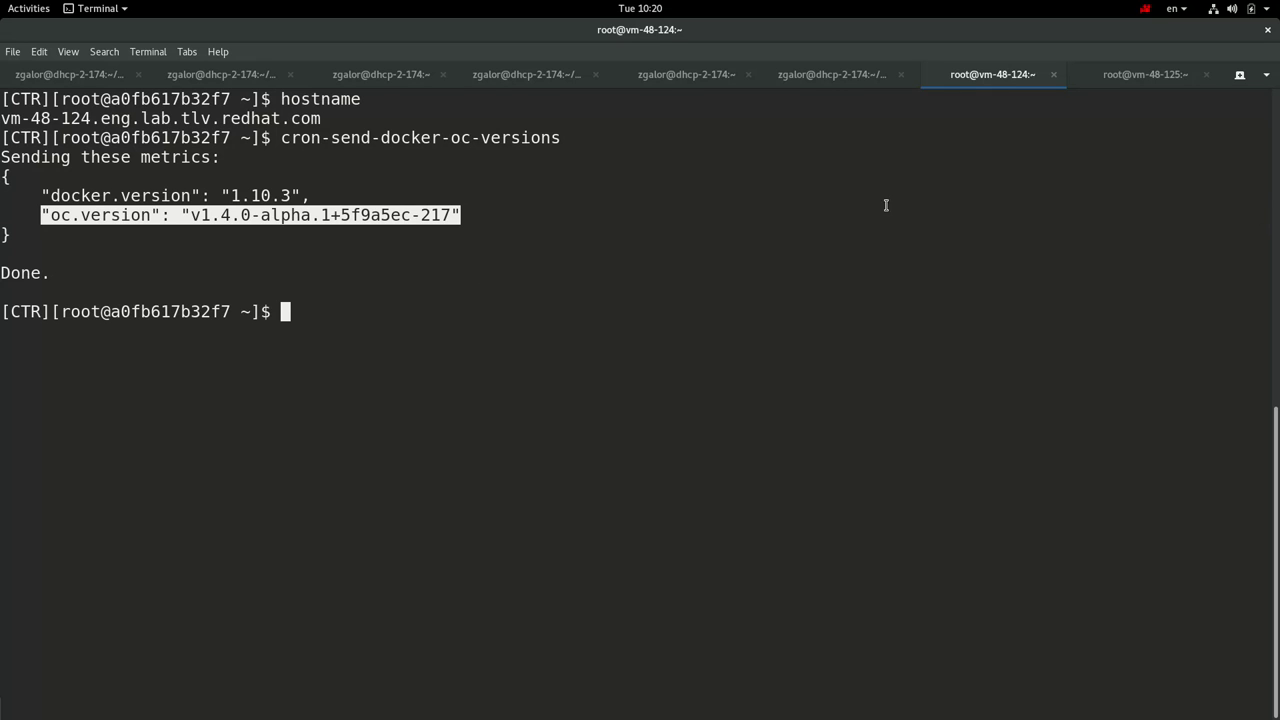
- Run cron-send-docker-oc-versions in the vm-48-125 session and check the docker and oc versions sent
left_click(1156, 79)
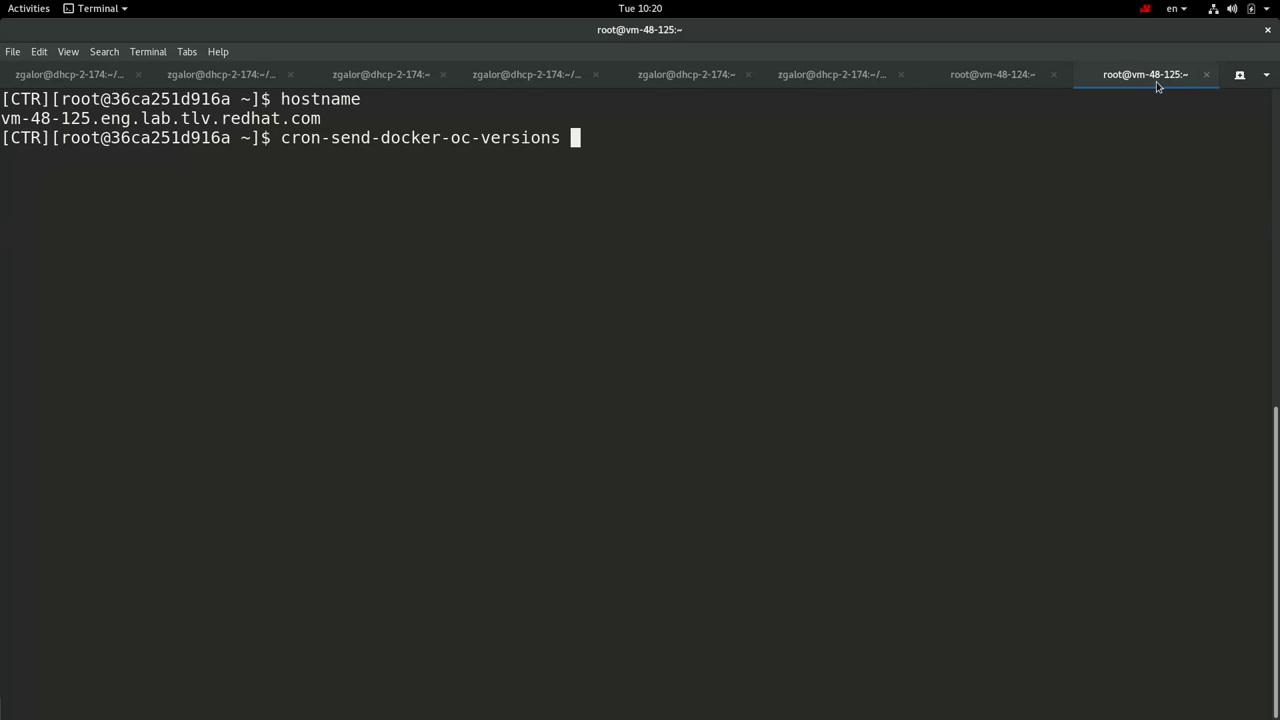
double_click(87, 122)
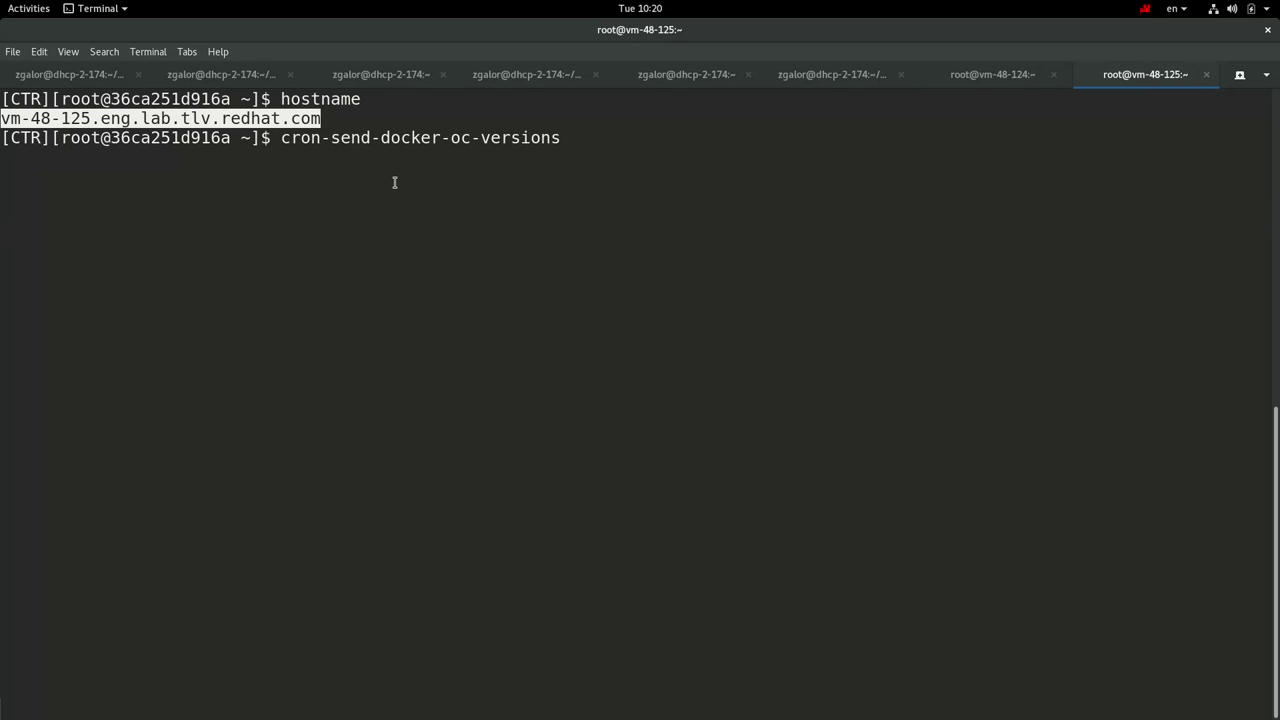
key("Return")
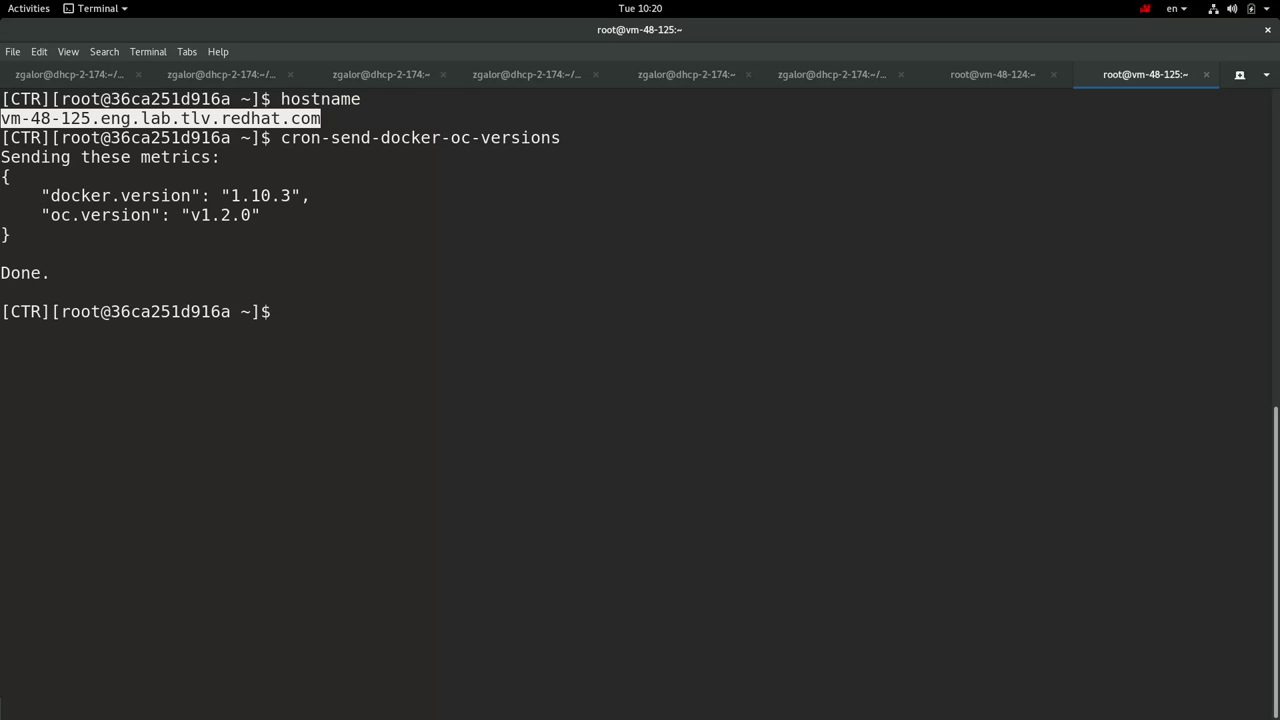
double_click(250, 198)
double_click(230, 216)
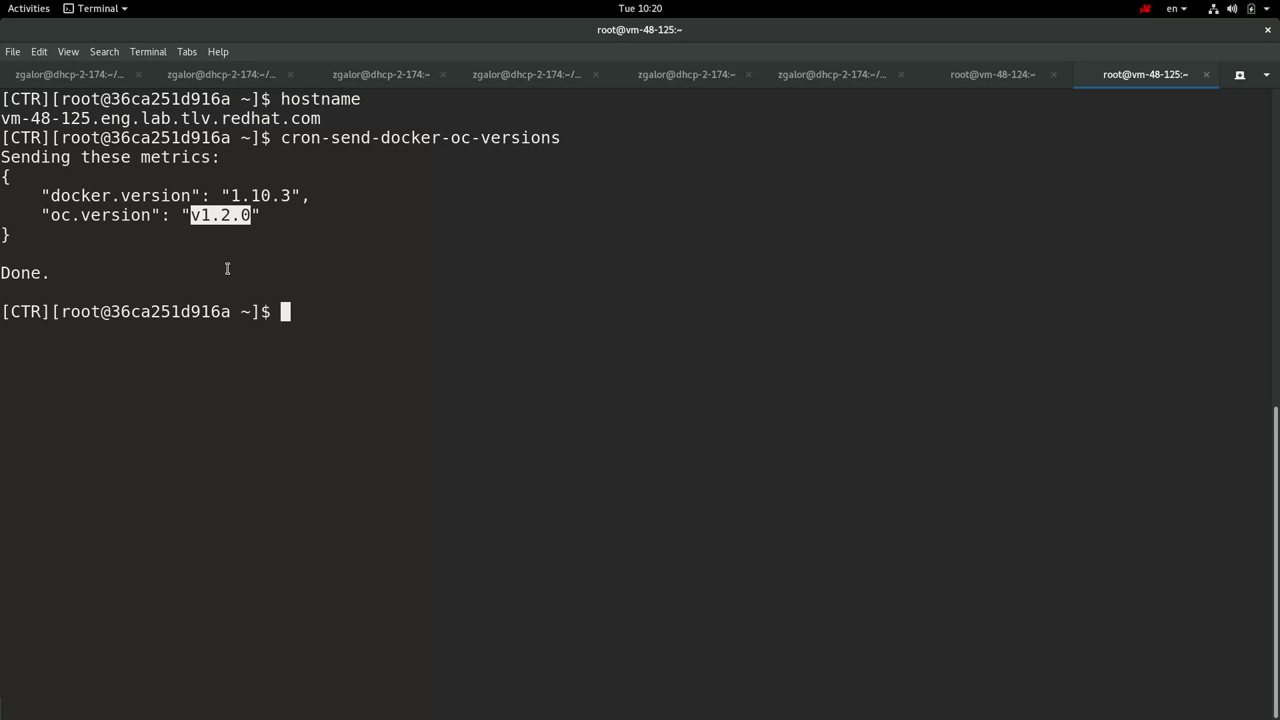
- Switch back to ManageIQ in Chrome and open the DemoProvider summary from the Containers Providers list
key("super")
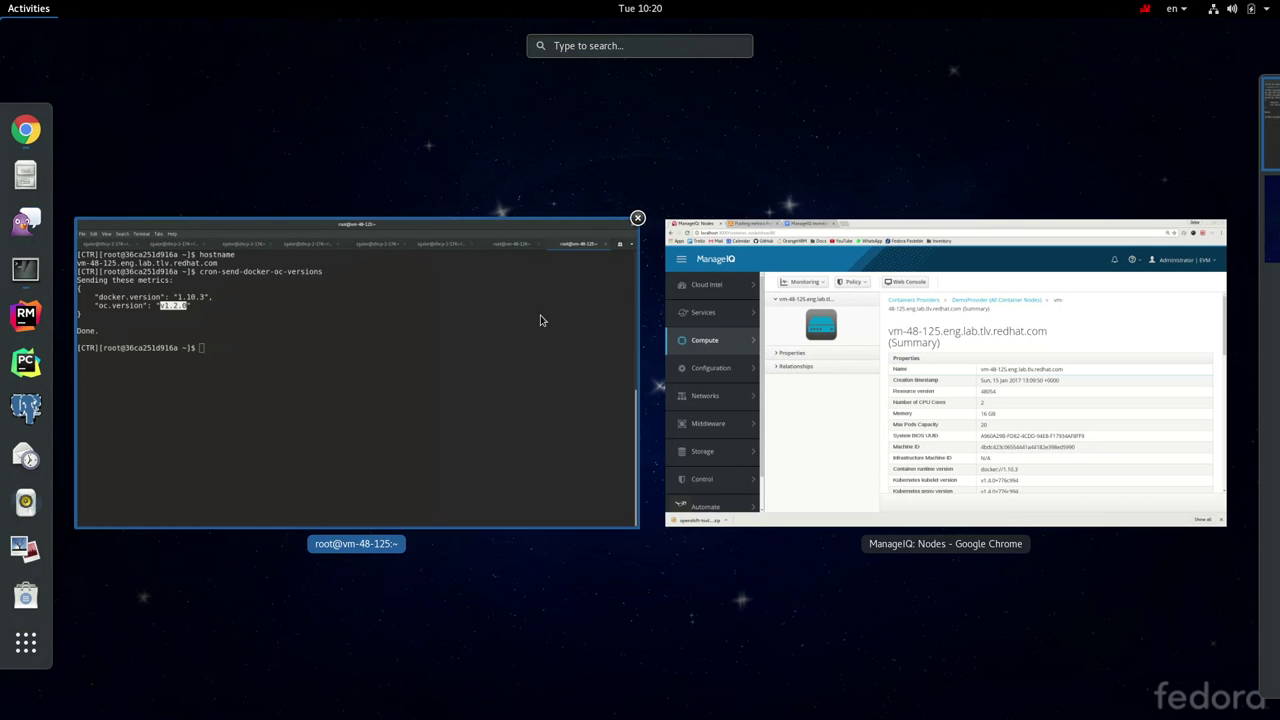
left_click(870, 418)
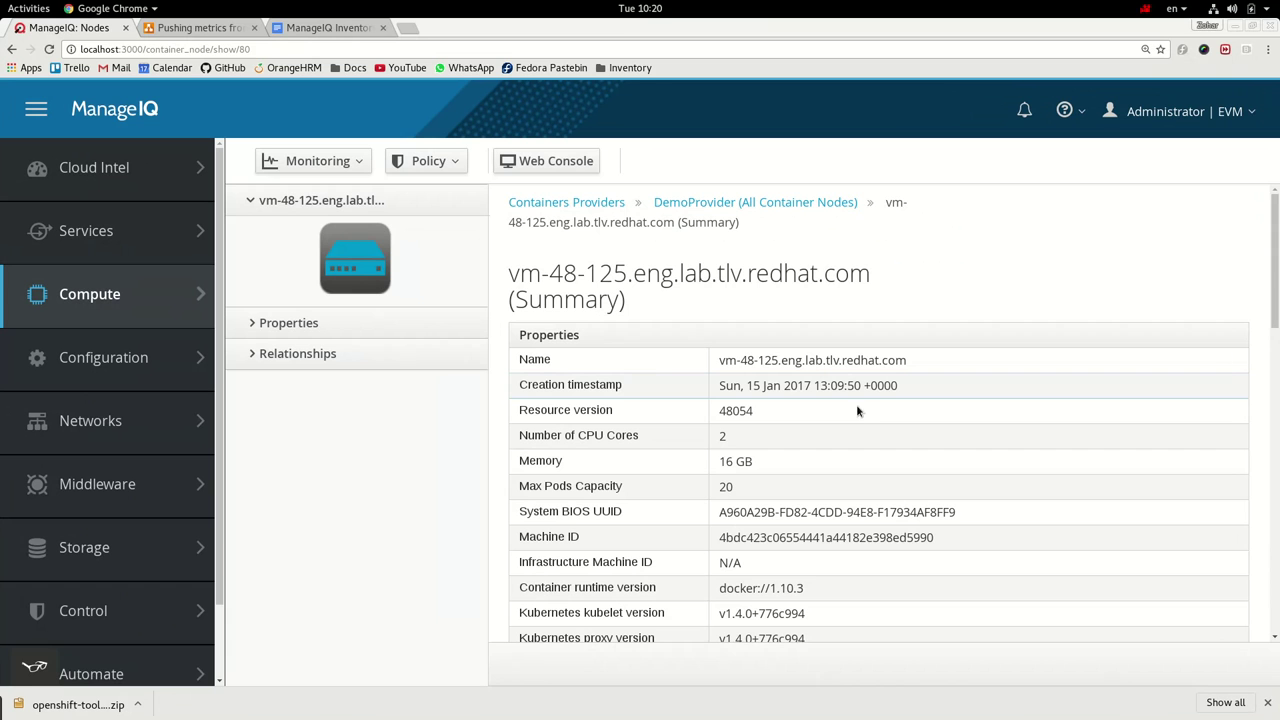
left_click(601, 210)
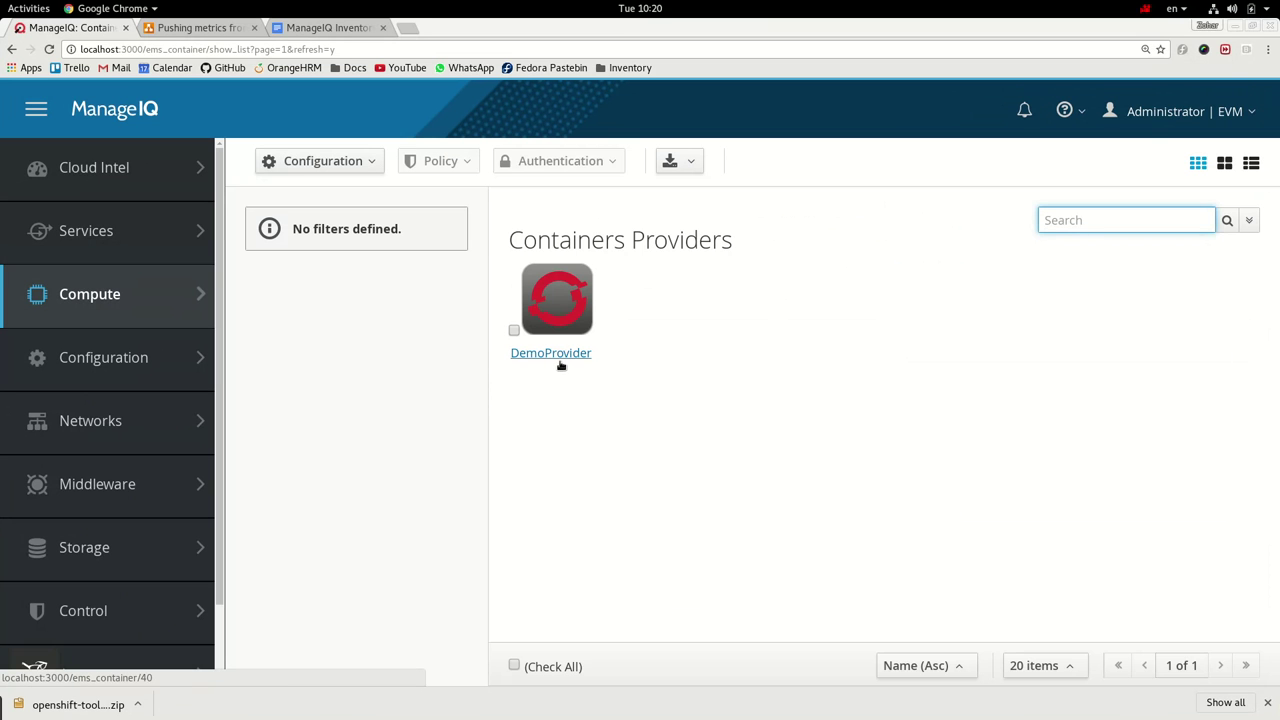
left_click(557, 360)
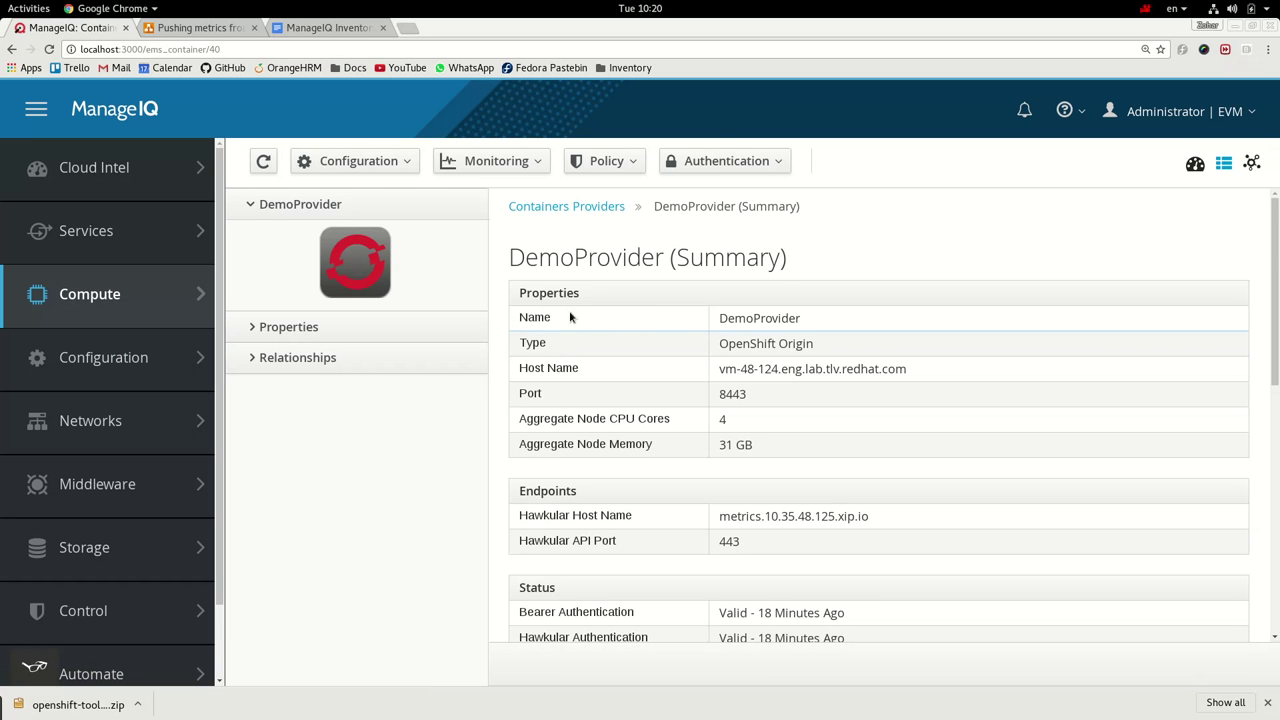
scroll(592, 320, "down", 2)
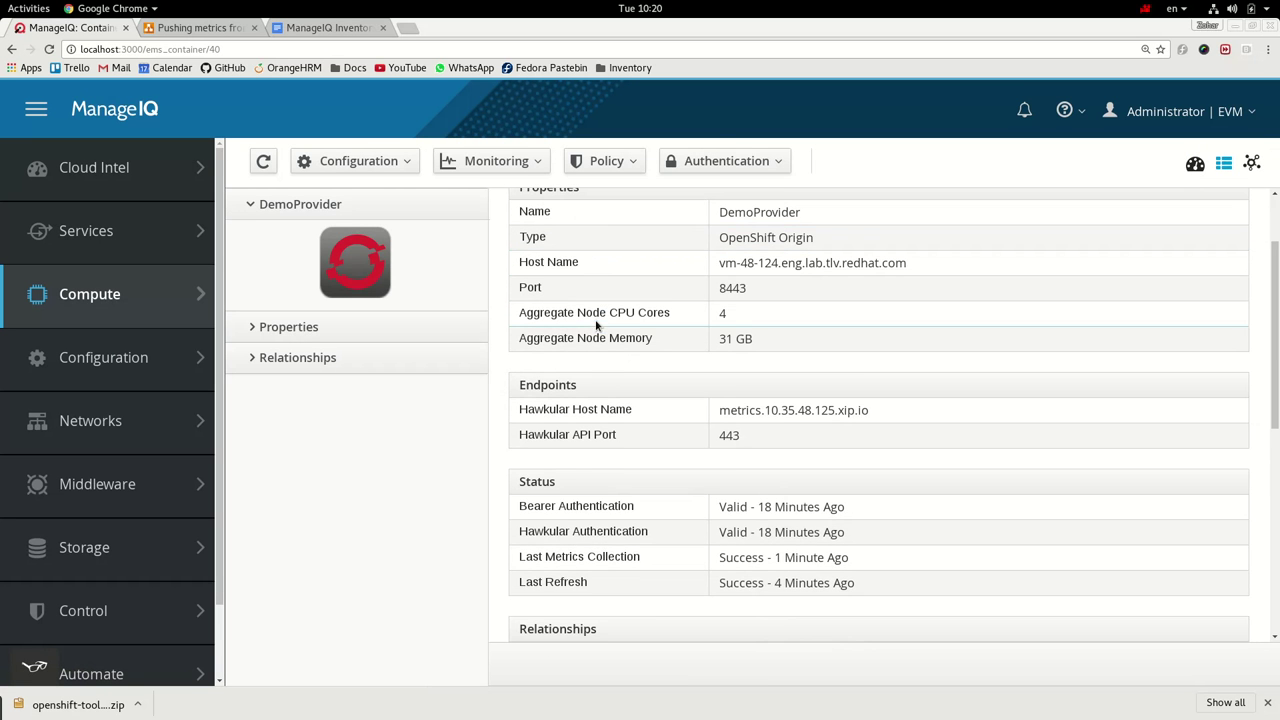
scroll(310, 198, "up", 2)
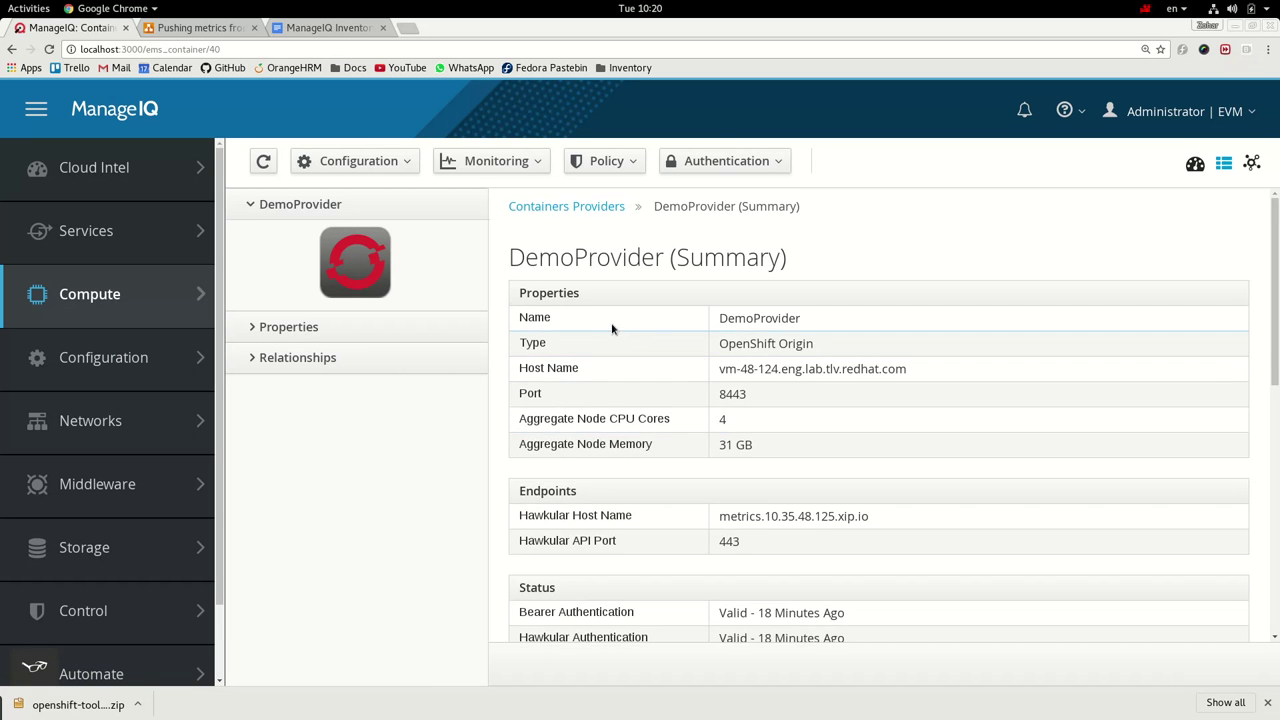
- Refresh the items and relationships of DemoProvider and confirm the request
left_click(399, 163)
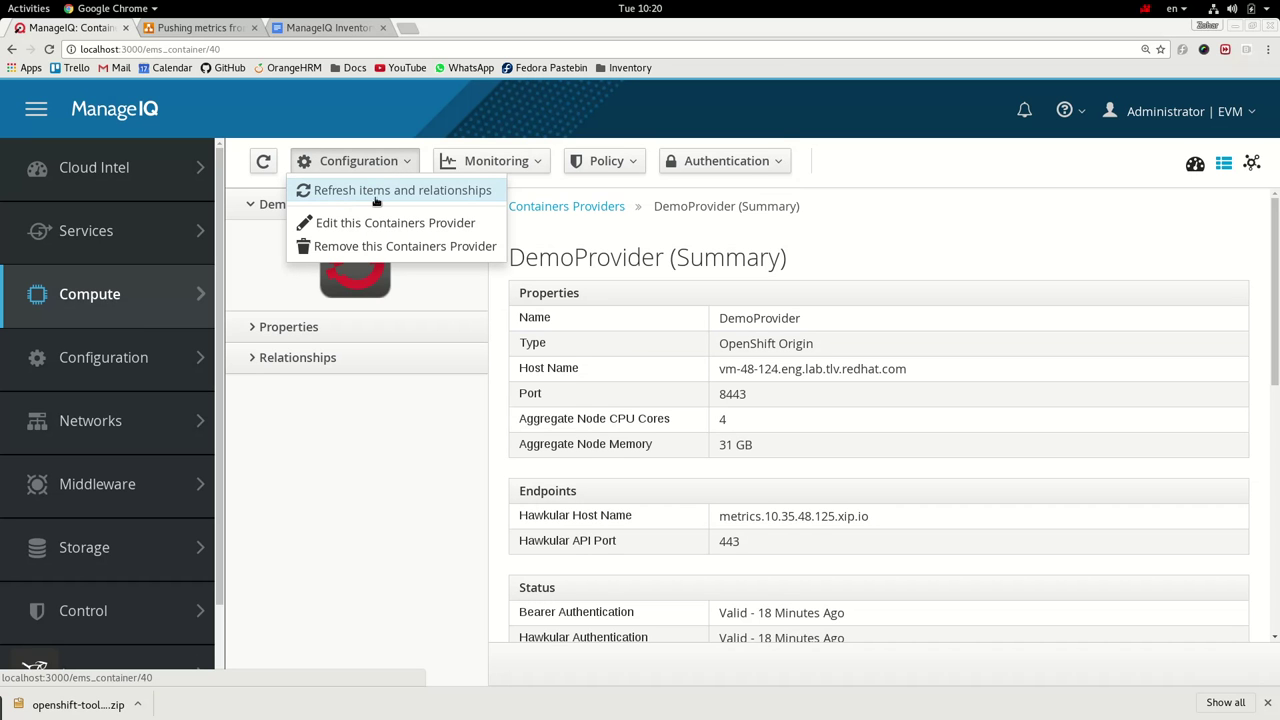
left_click(463, 196)
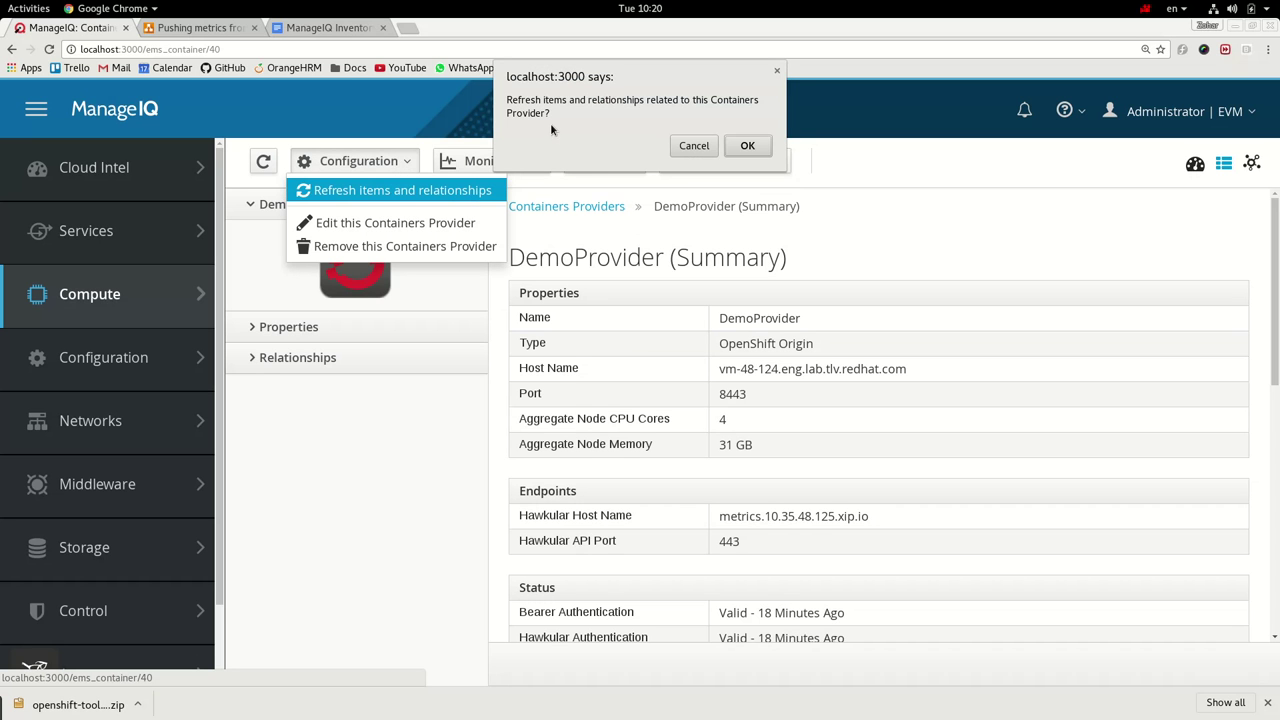
left_click(748, 146)
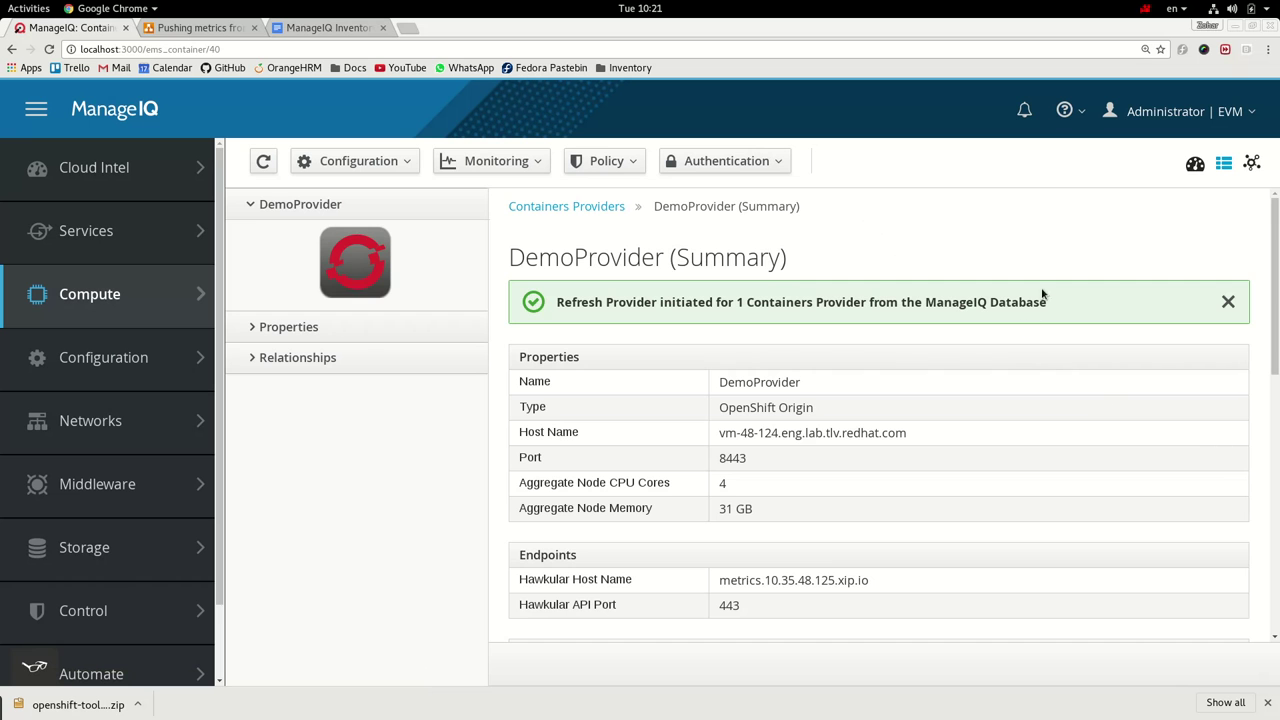
- Reload the DemoProvider summary and check its last refresh status
scroll(808, 347, "down", 3)
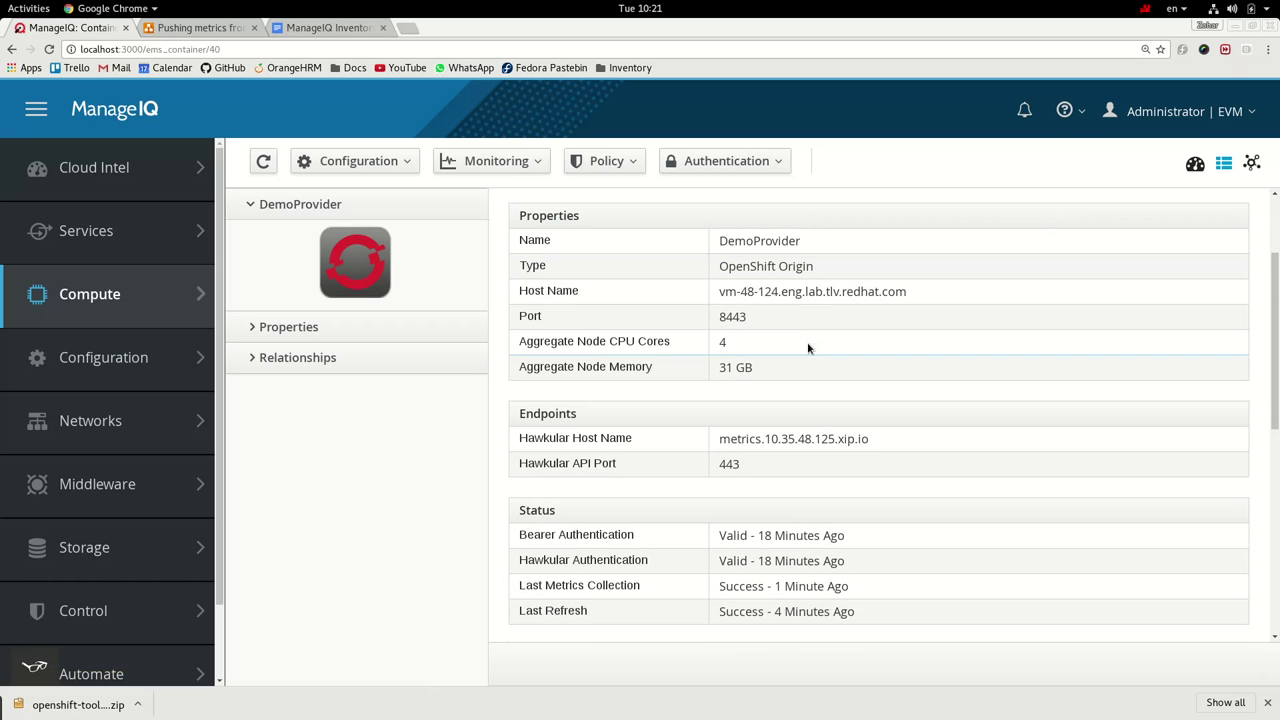
left_click(264, 164)
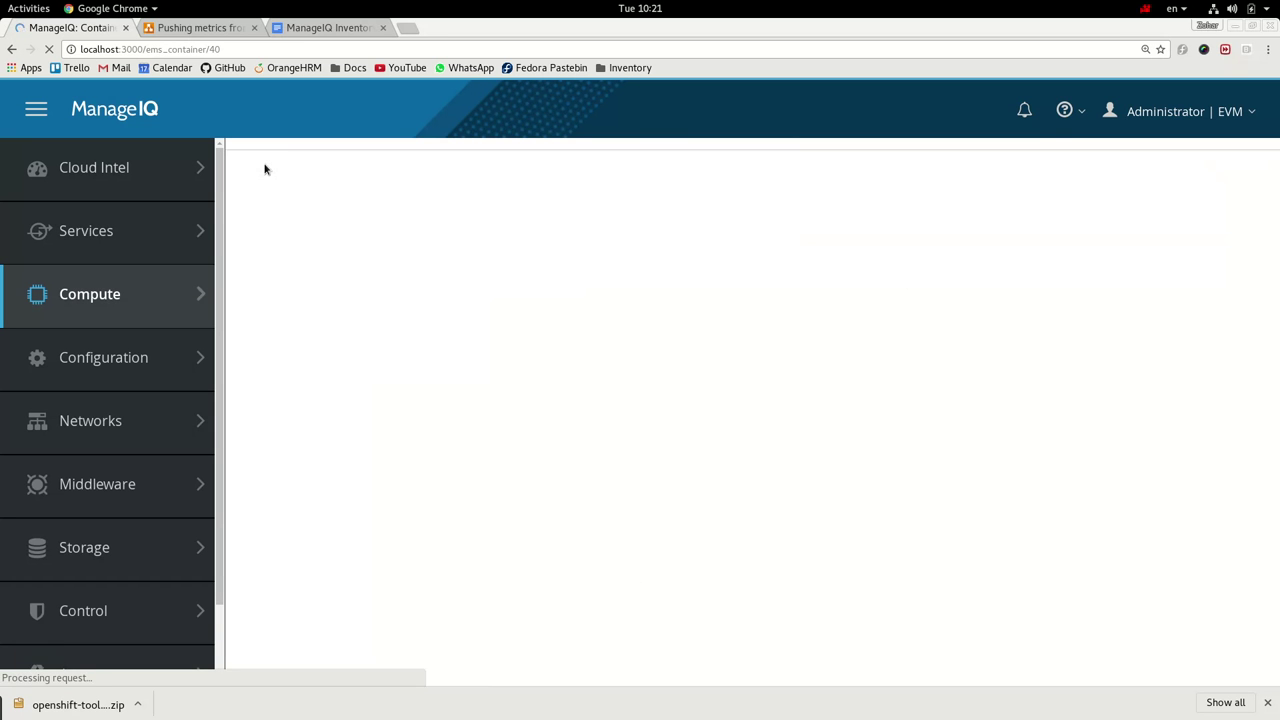
scroll(580, 318, "down", 2)
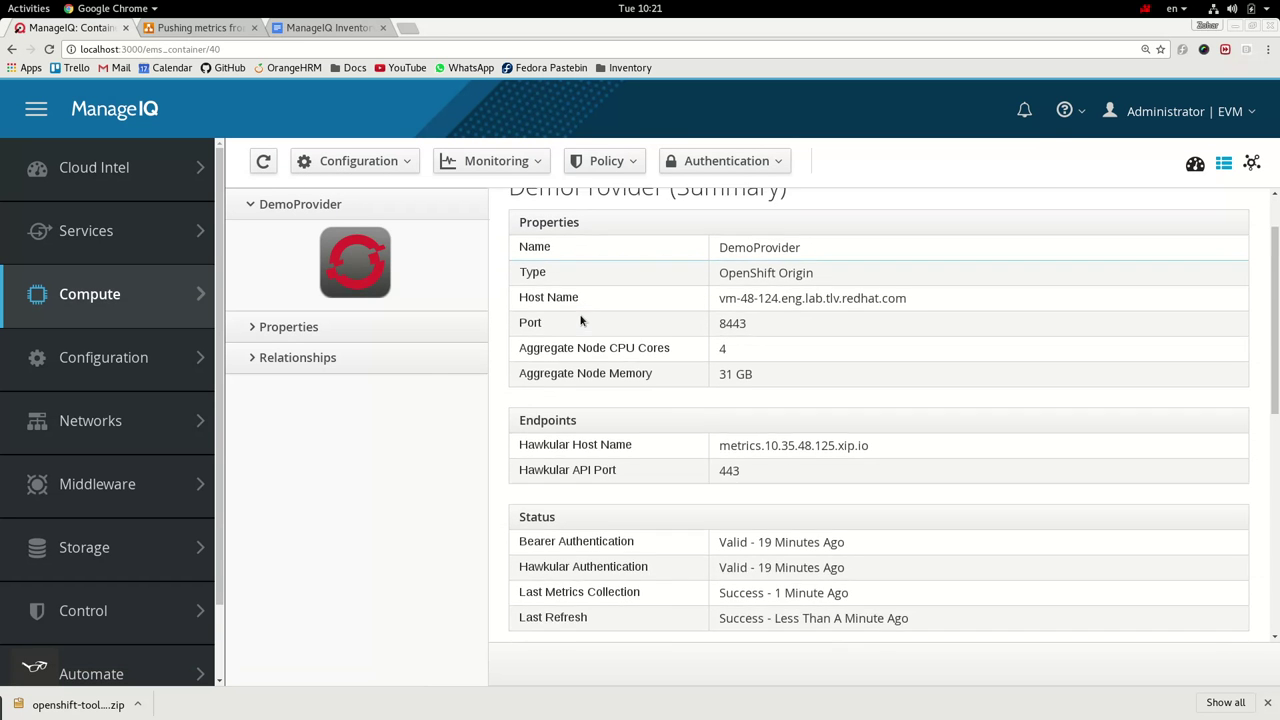
triple_click(814, 590)
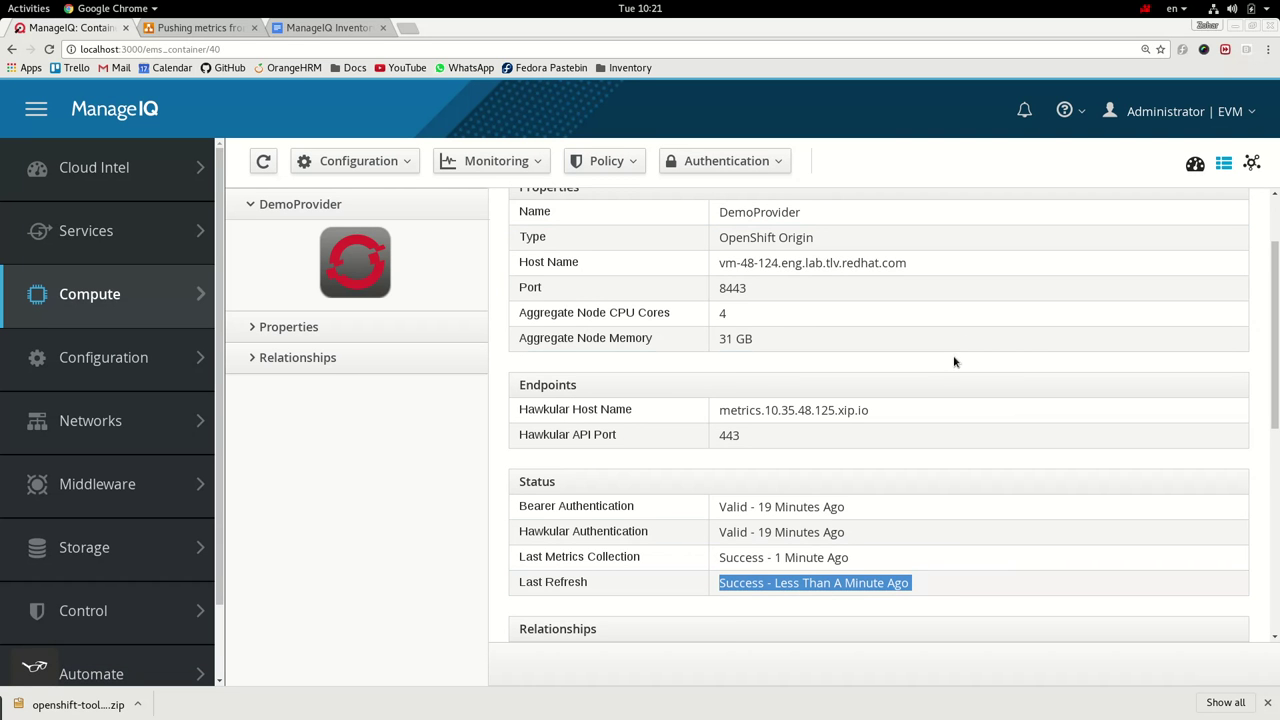
scroll(952, 366, "up", 2)
- Open the vm-48-124.eng.lab.tlv.redhat.com node from DemoProvider's node list
scroll(952, 366, "down", 7)
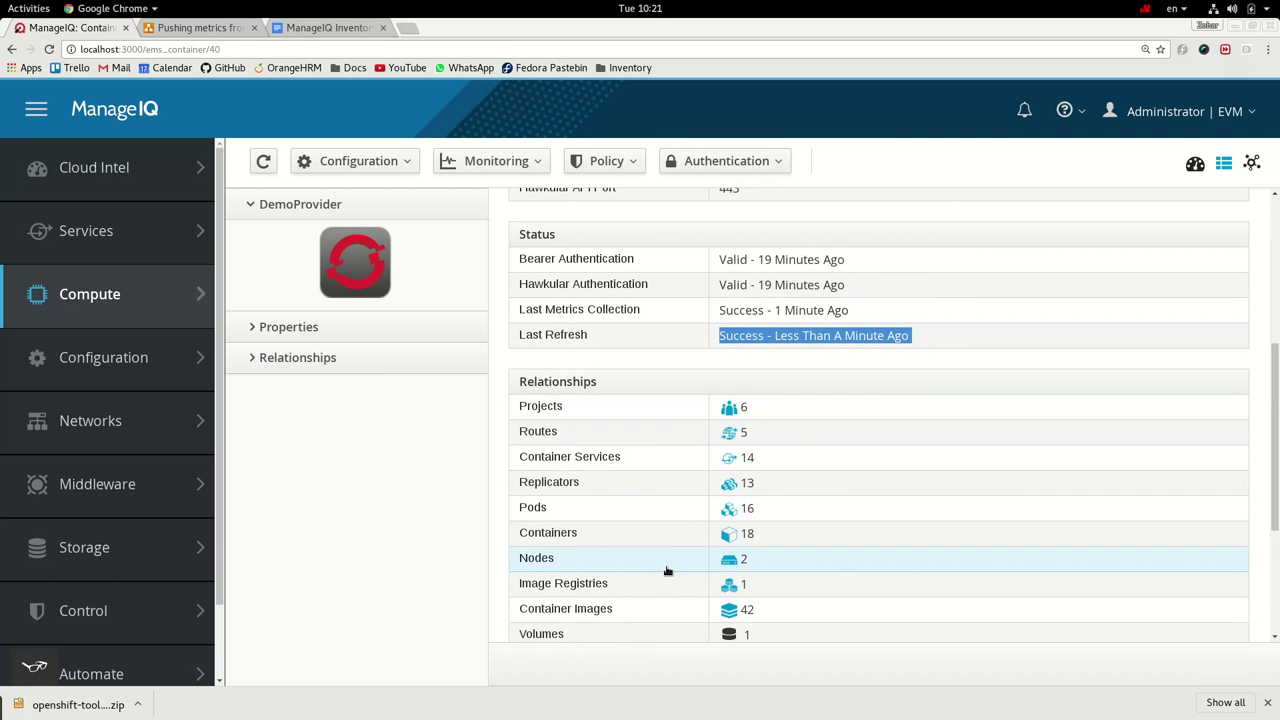
left_click(667, 571)
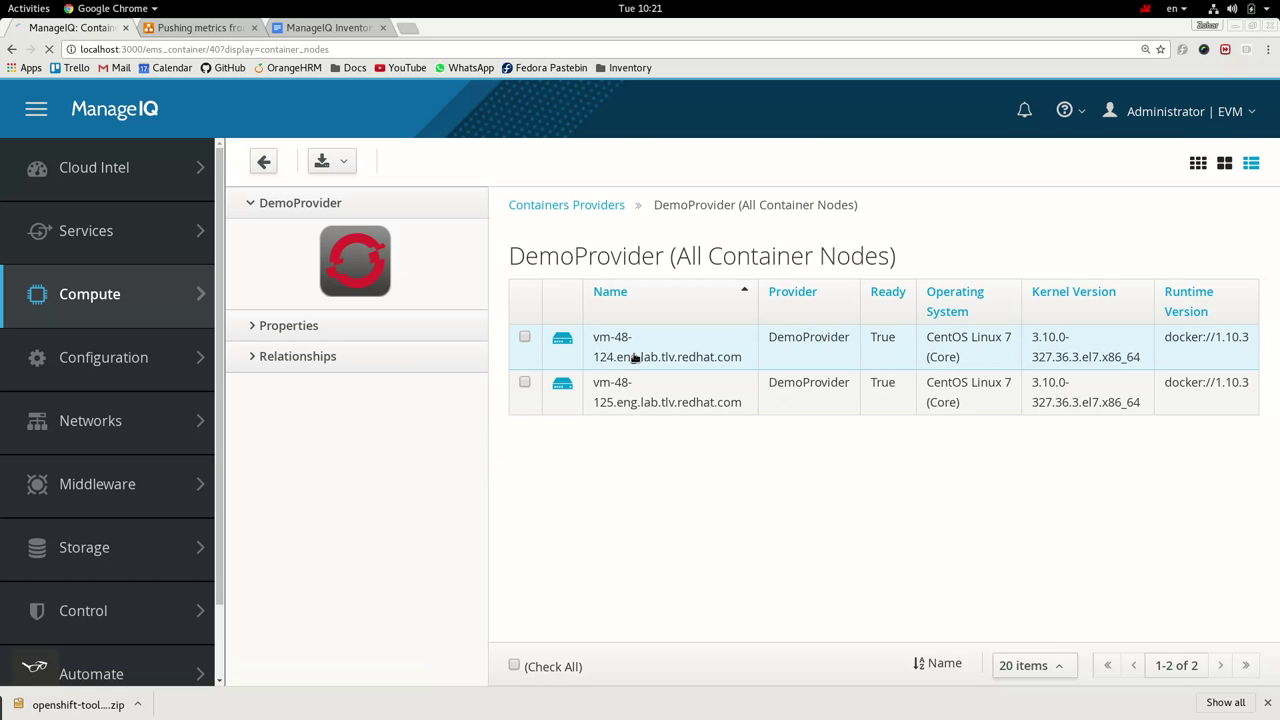
left_click(634, 358)
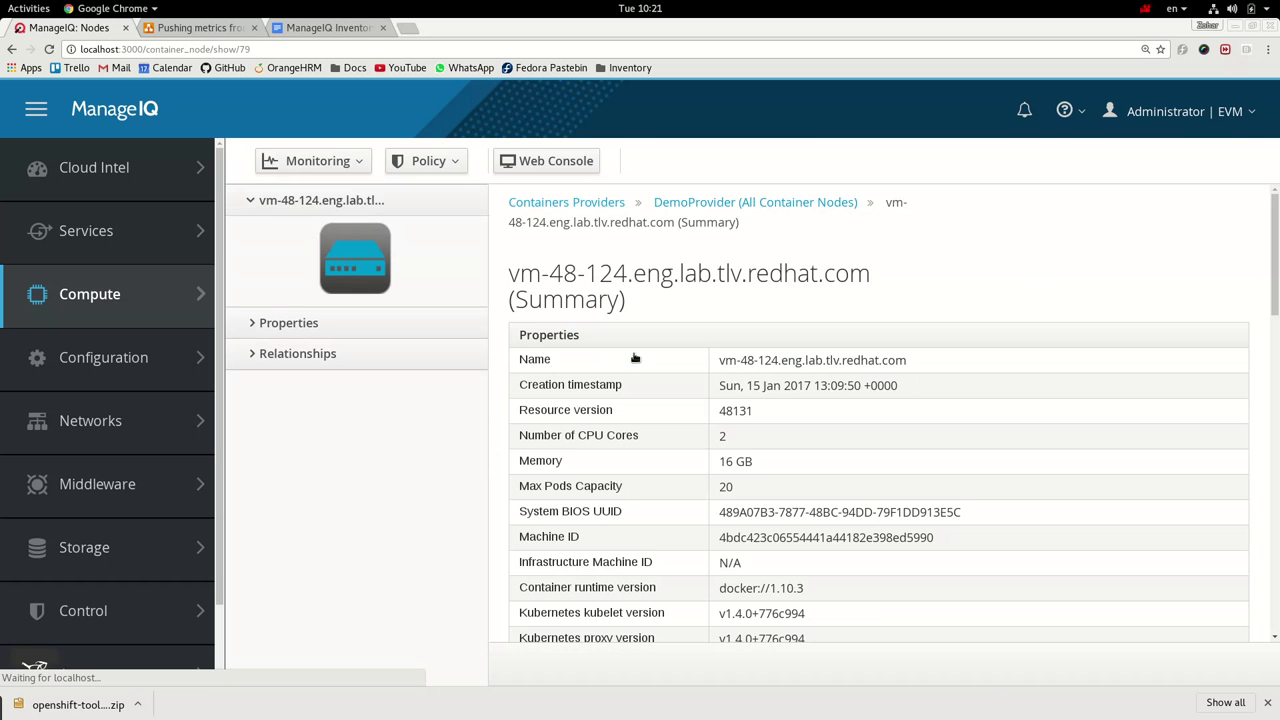
- Examine the docker.version and oc.version custom attributes of the vm-48-124 node
scroll(676, 397, "down", 1)
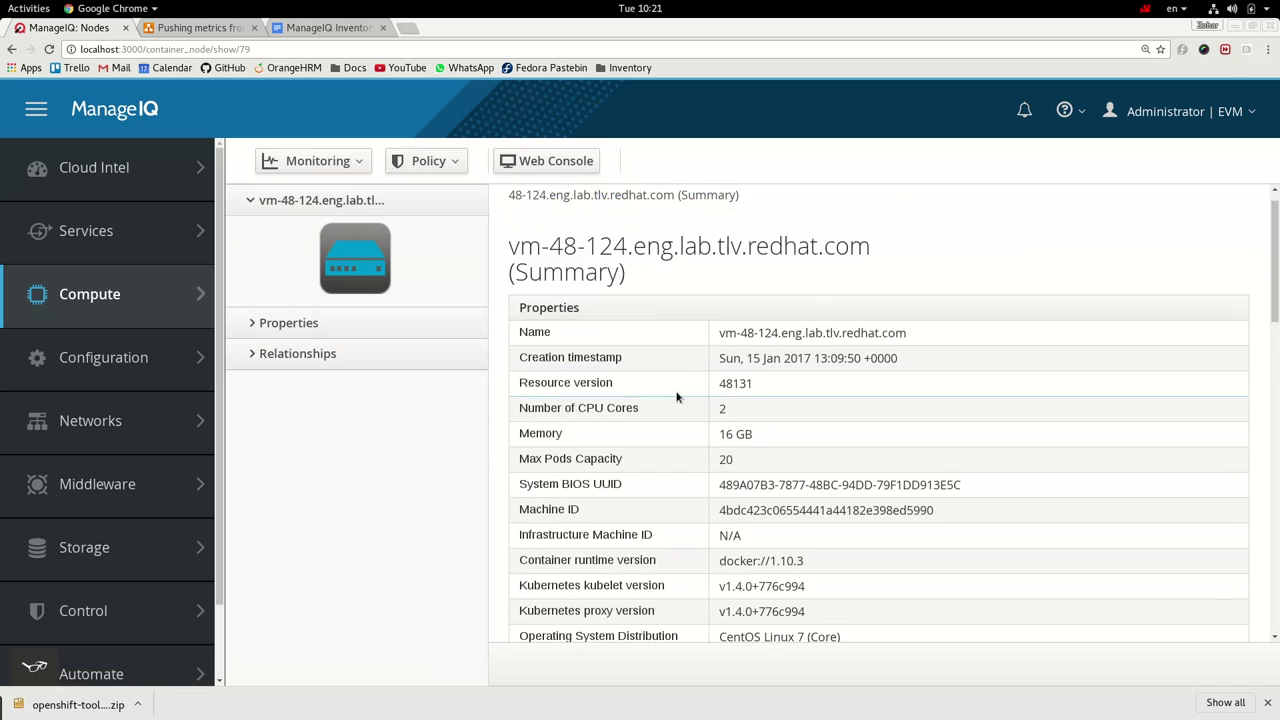
scroll(676, 397, "down", 3)
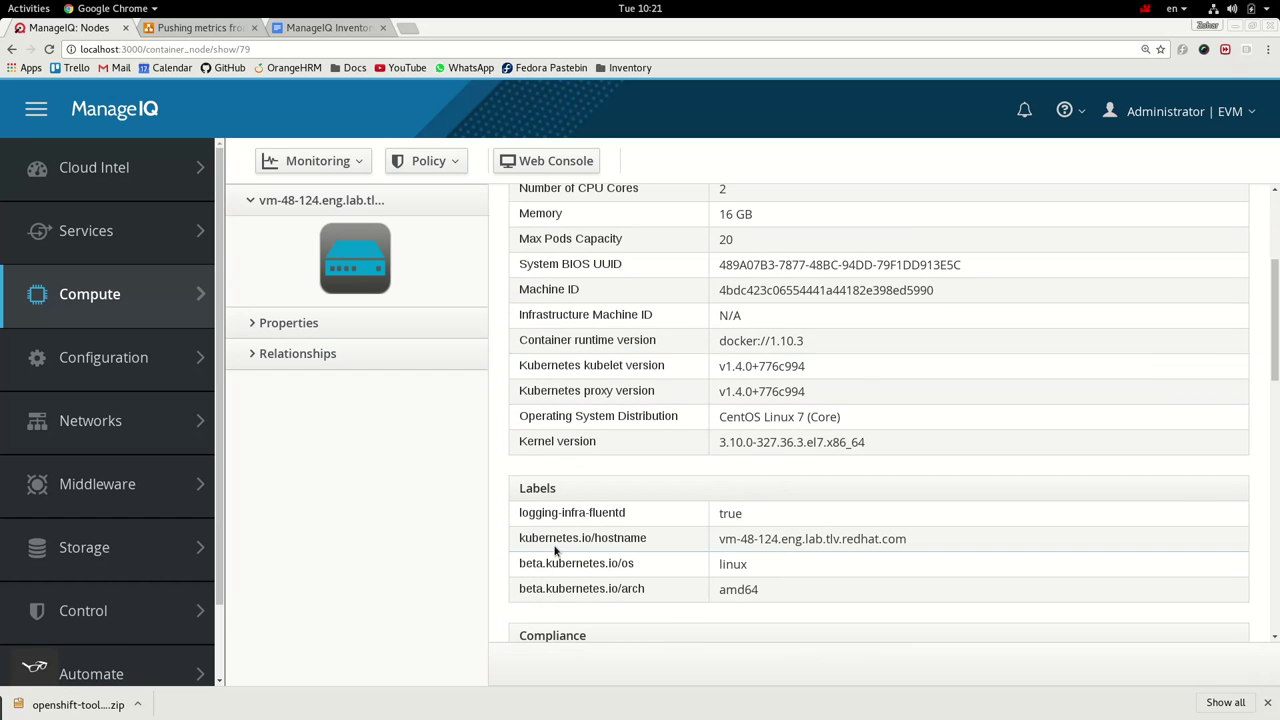
scroll(556, 549, "down", 3)
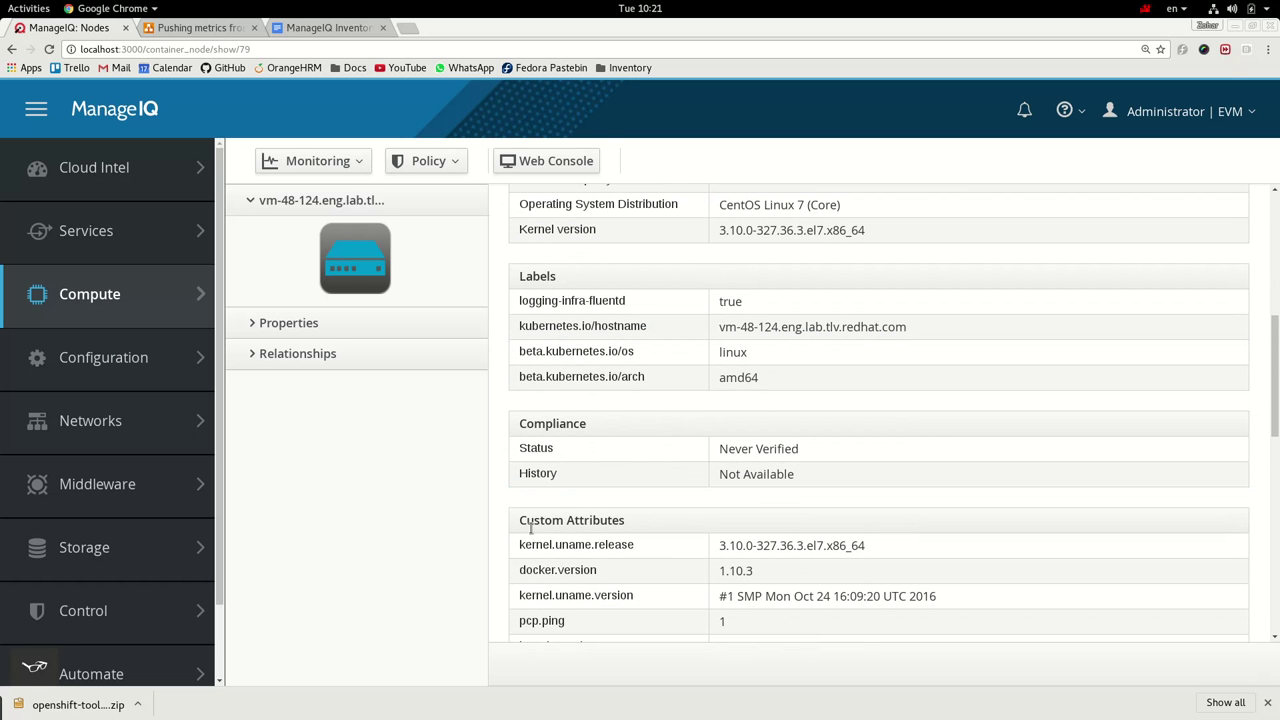
scroll(610, 530, "down", 1)
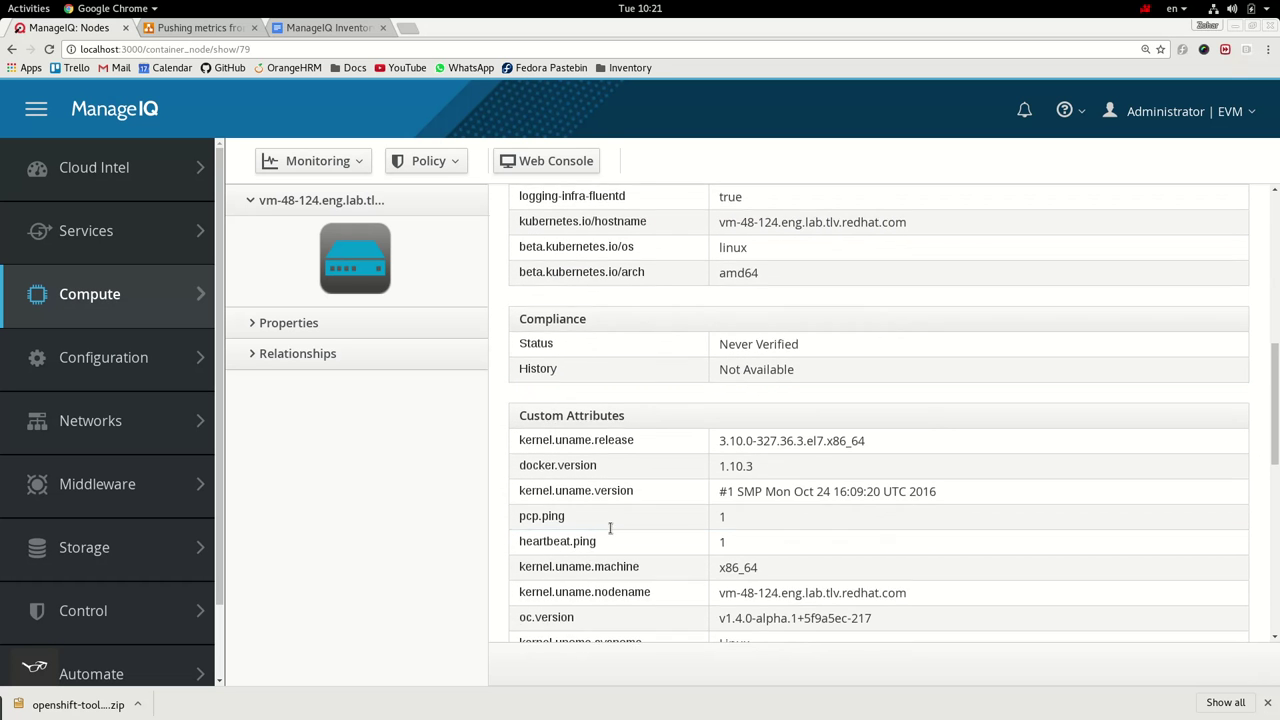
double_click(589, 466)
left_click_drag(589, 466, 709, 468)
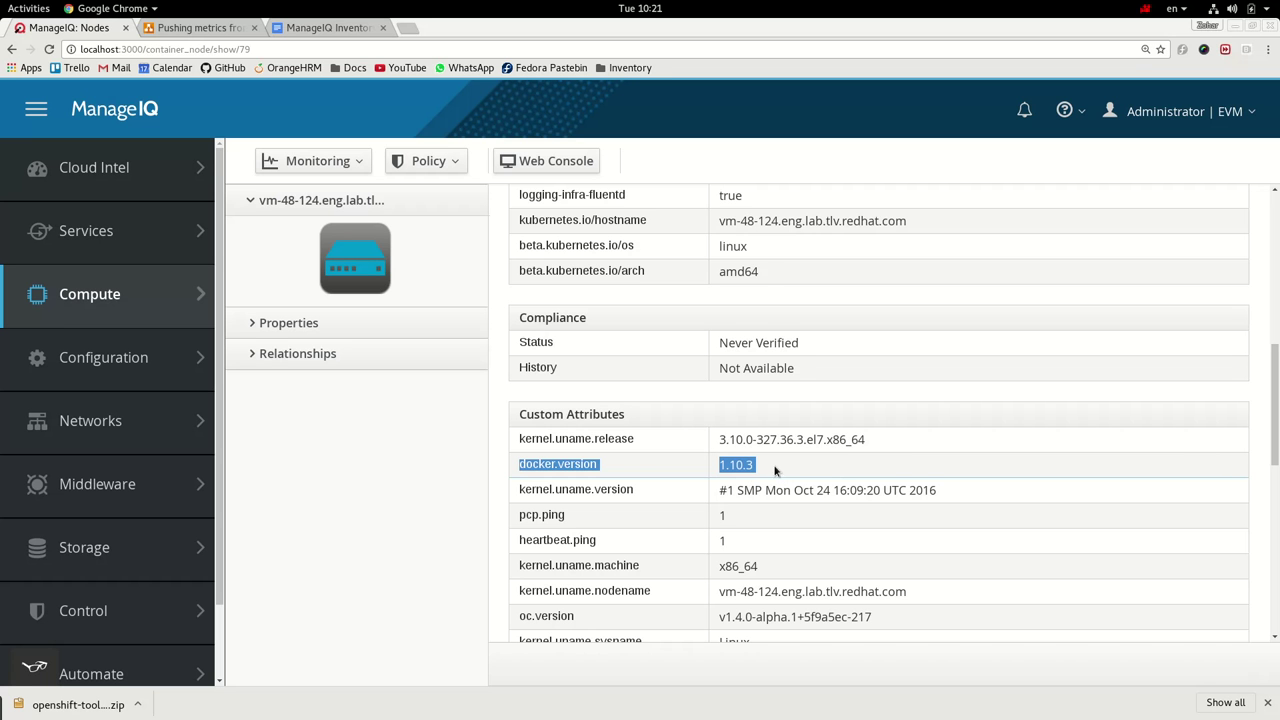
scroll(980, 497, "down", 2)
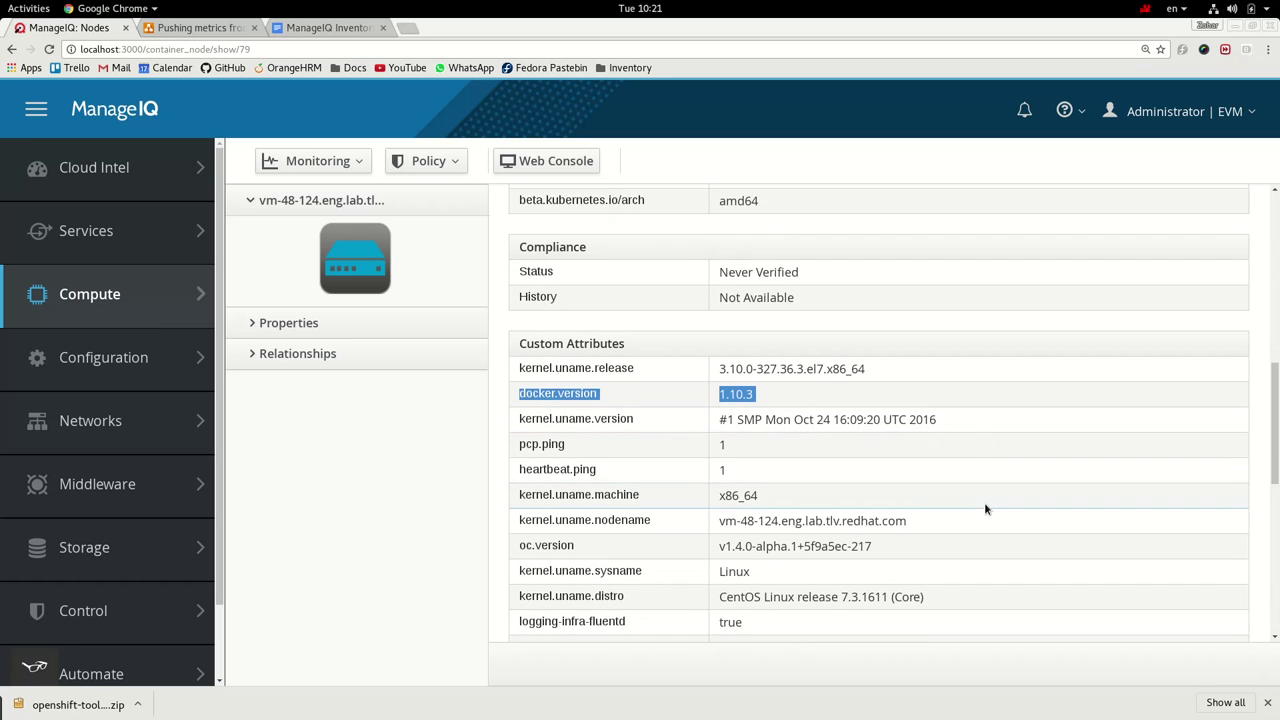
scroll(984, 510, "down", 2)
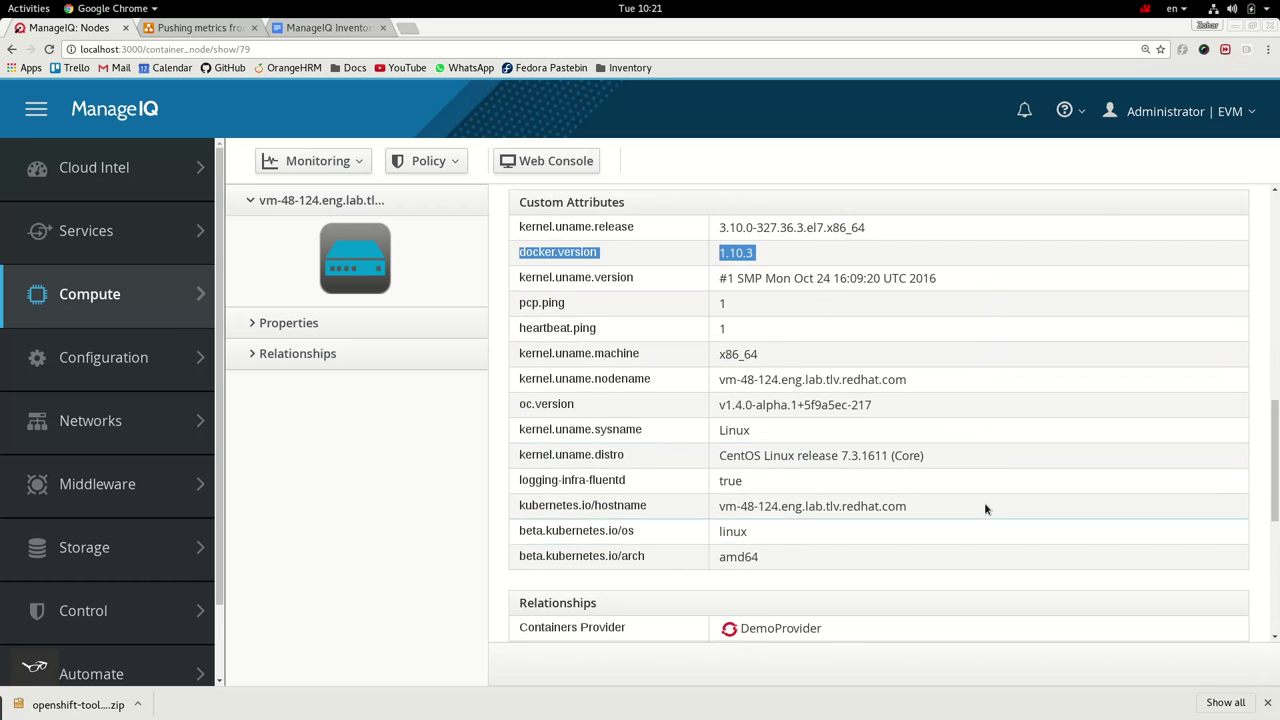
left_click_drag(514, 404, 853, 409)
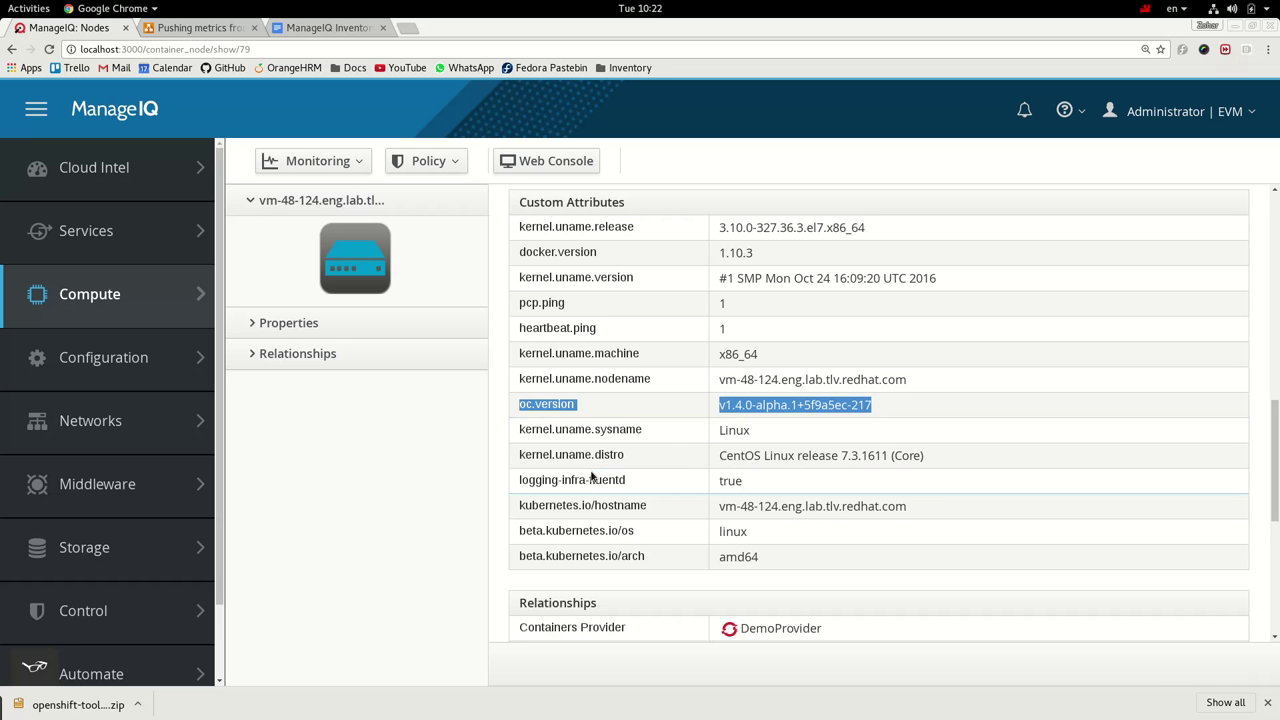
- Return to DemoProvider's node list and open vm-48-125.eng.lab.tlv.redhat.com
scroll(588, 460, "up", 10)
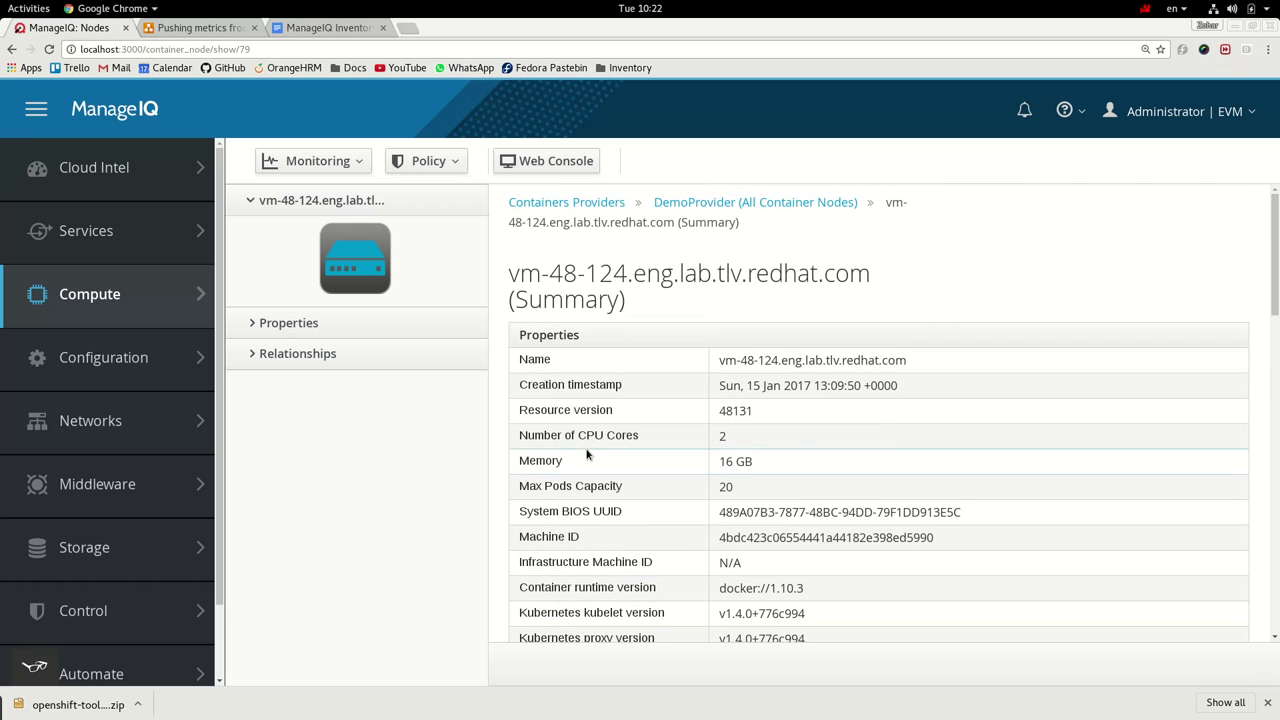
left_click(683, 205)
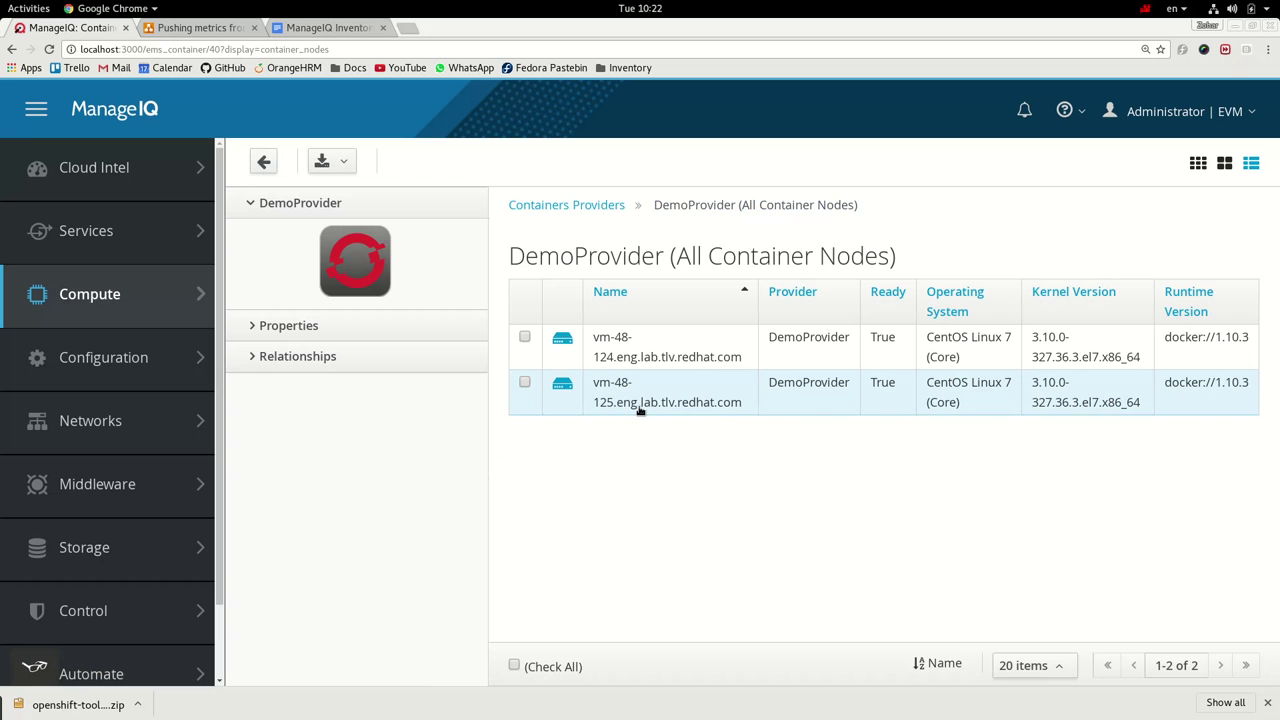
left_click(641, 406)
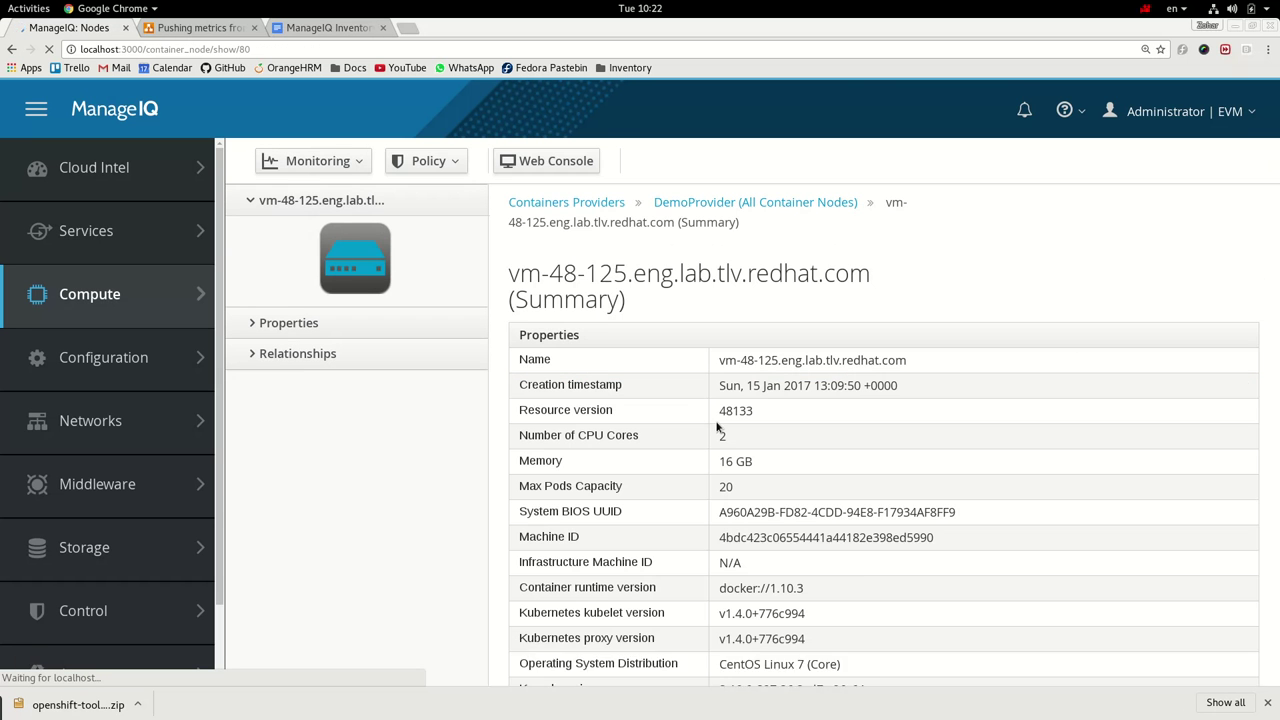
- Examine the custom attributes of the vm-48-125 node, checking its docker and oc versions
double_click(621, 283)
scroll(1110, 425, "down", 5)
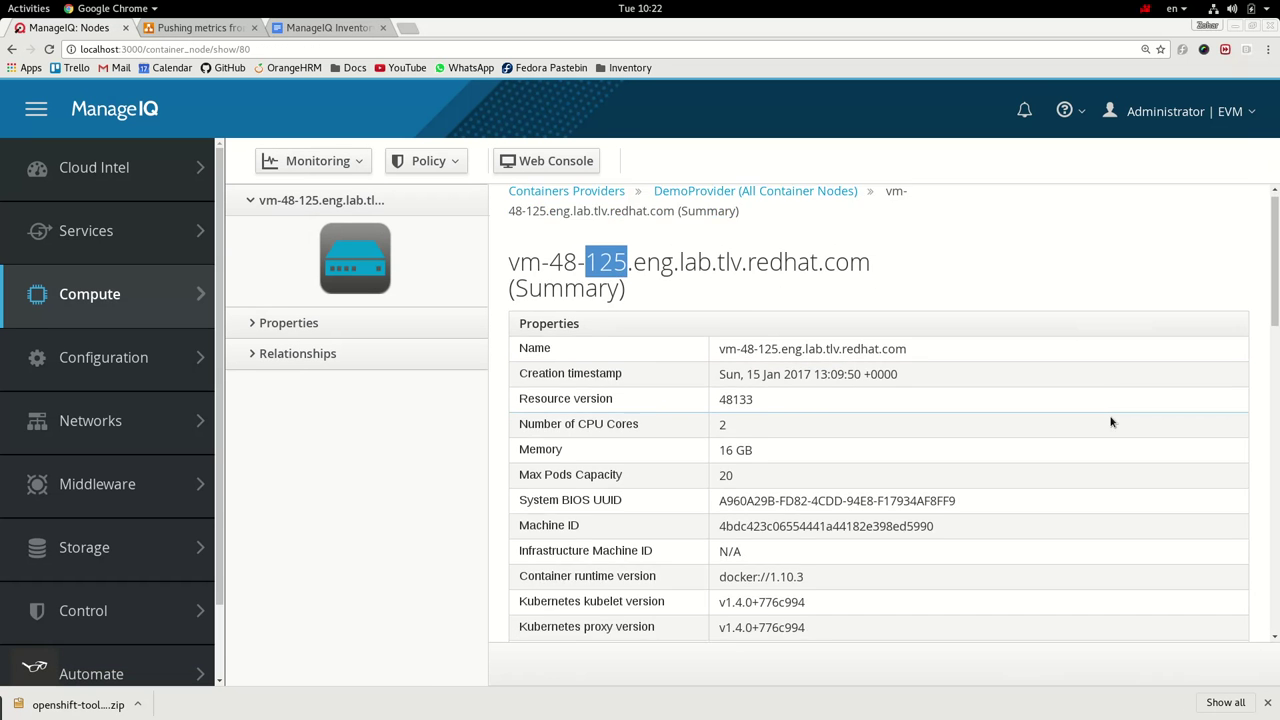
scroll(1110, 425, "down", 6)
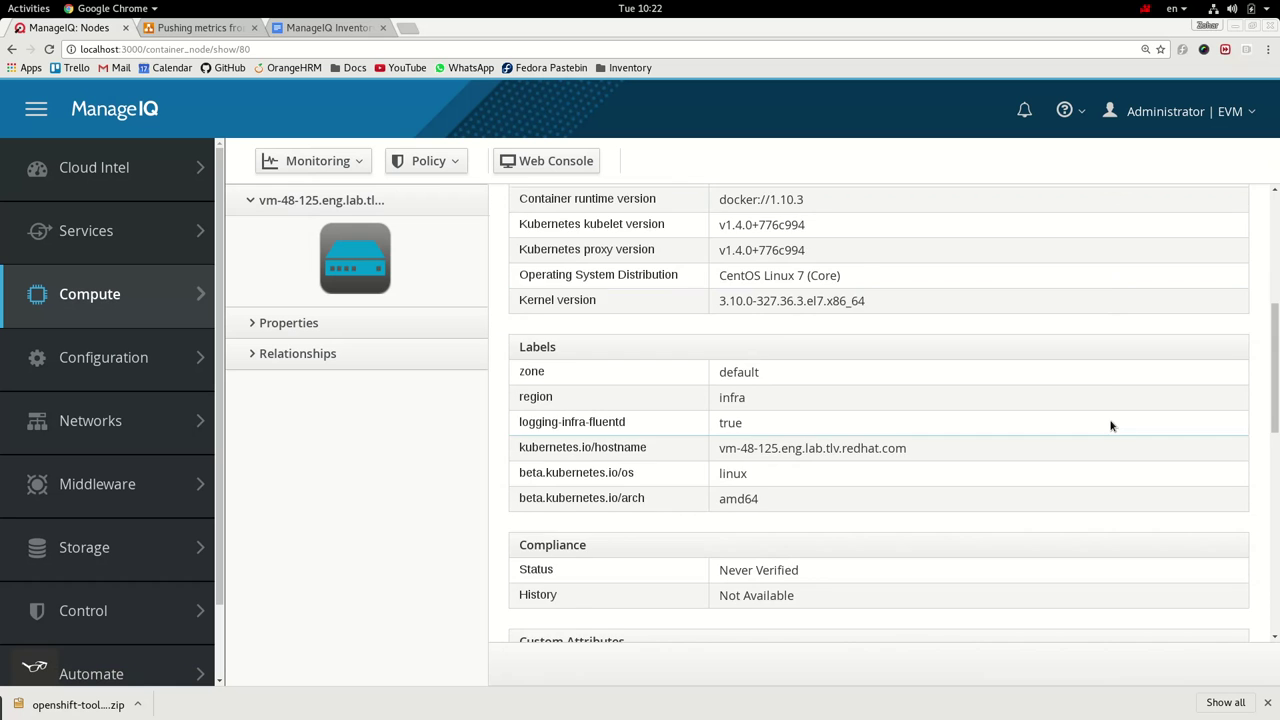
scroll(1072, 415, "down", 1)
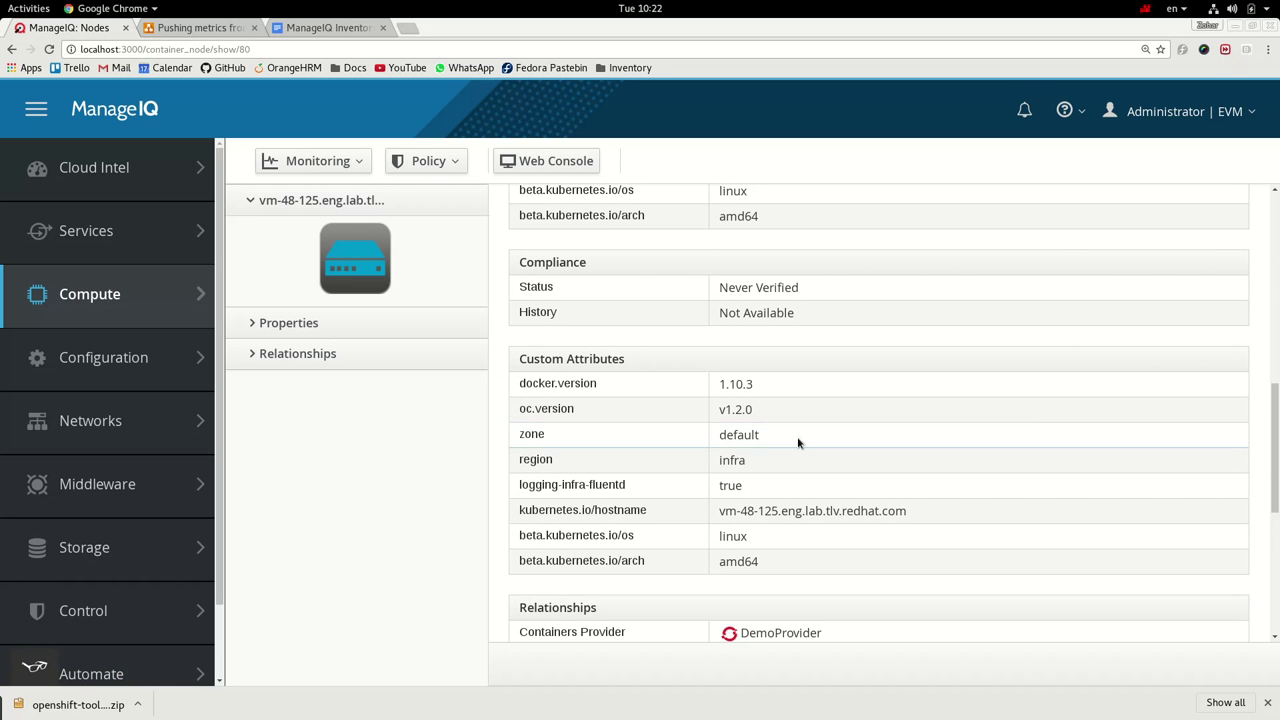
left_click_drag(518, 420, 748, 422)
double_click(735, 410)
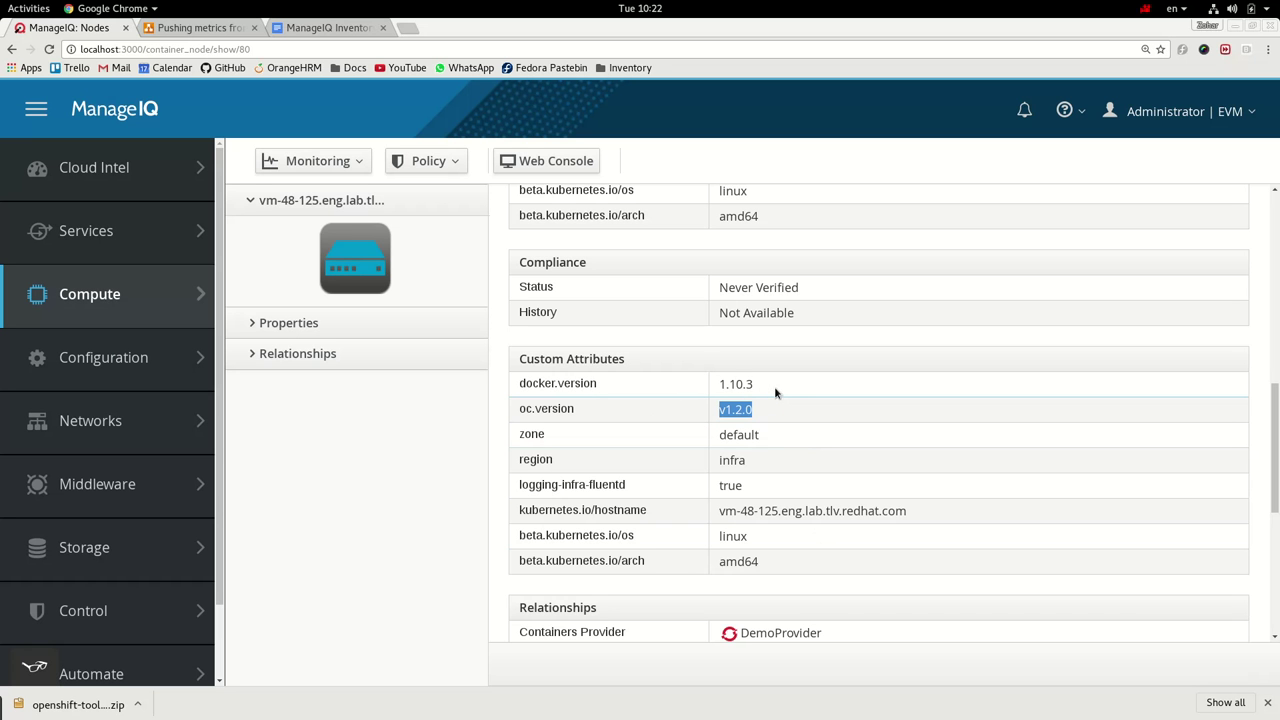
- Return to the DemoProvider summary through the Containers Providers list and open its ad hoc metrics
scroll(695, 341, "up", 10)
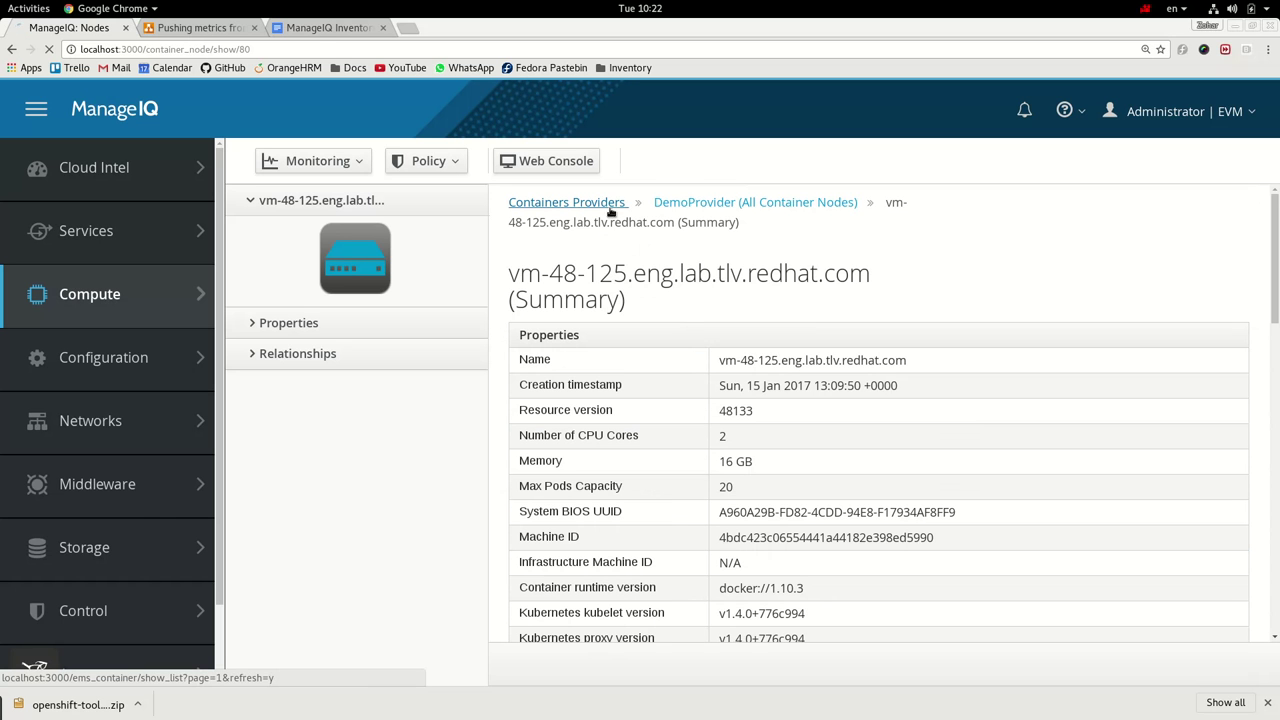
left_click(610, 208)
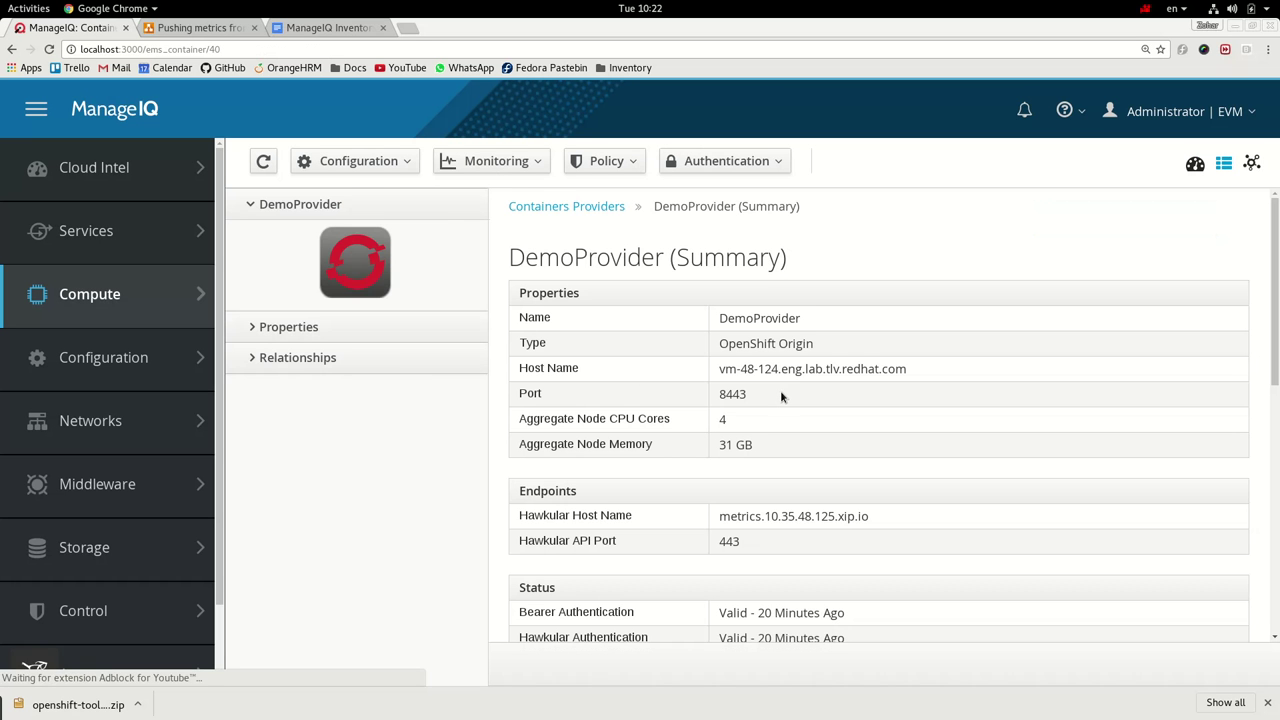
left_click(536, 168)
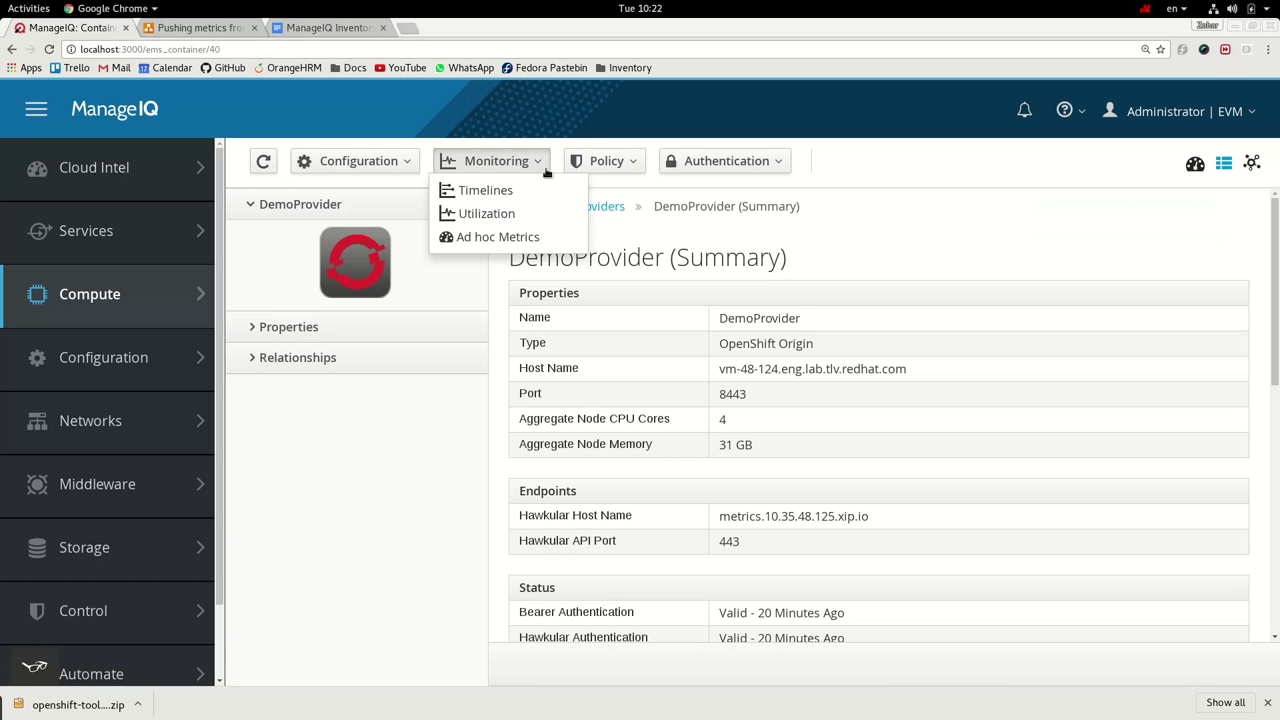
left_click(560, 246)
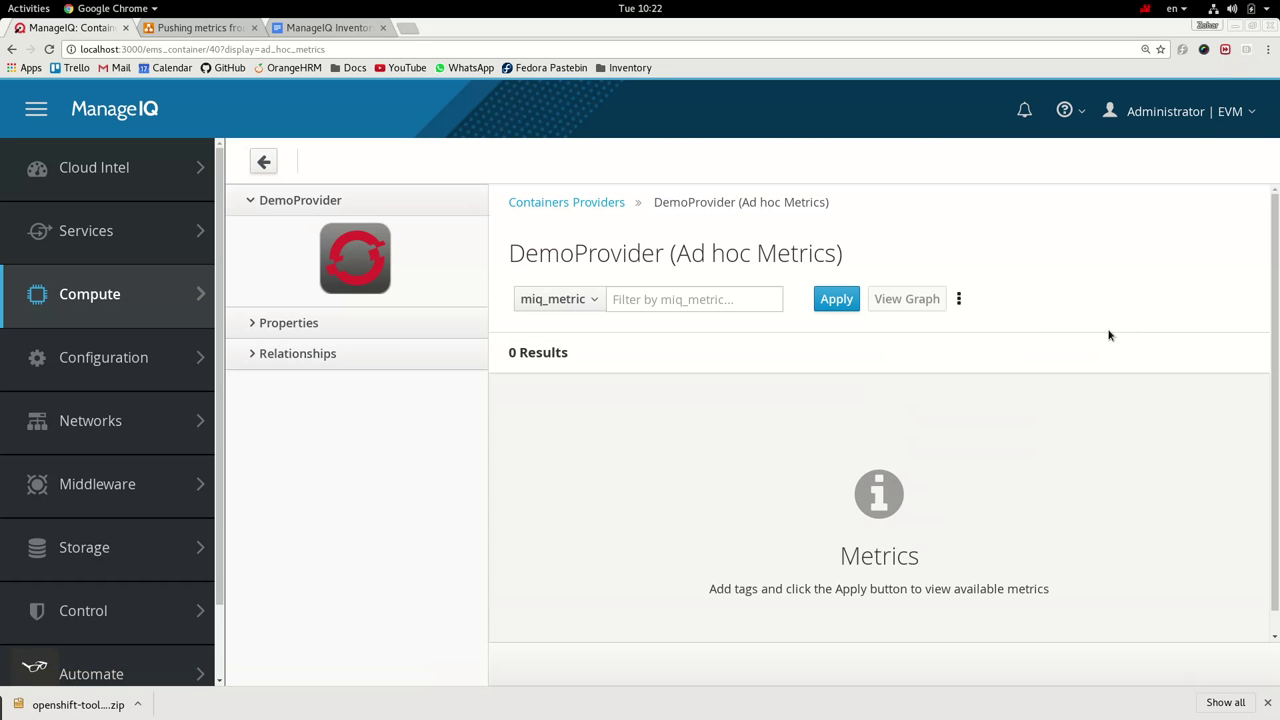
- List DemoProvider's available ad hoc metrics with the miq_metric filter left empty and check the result count
left_click(962, 303)
left_click(966, 367)
left_click(843, 298)
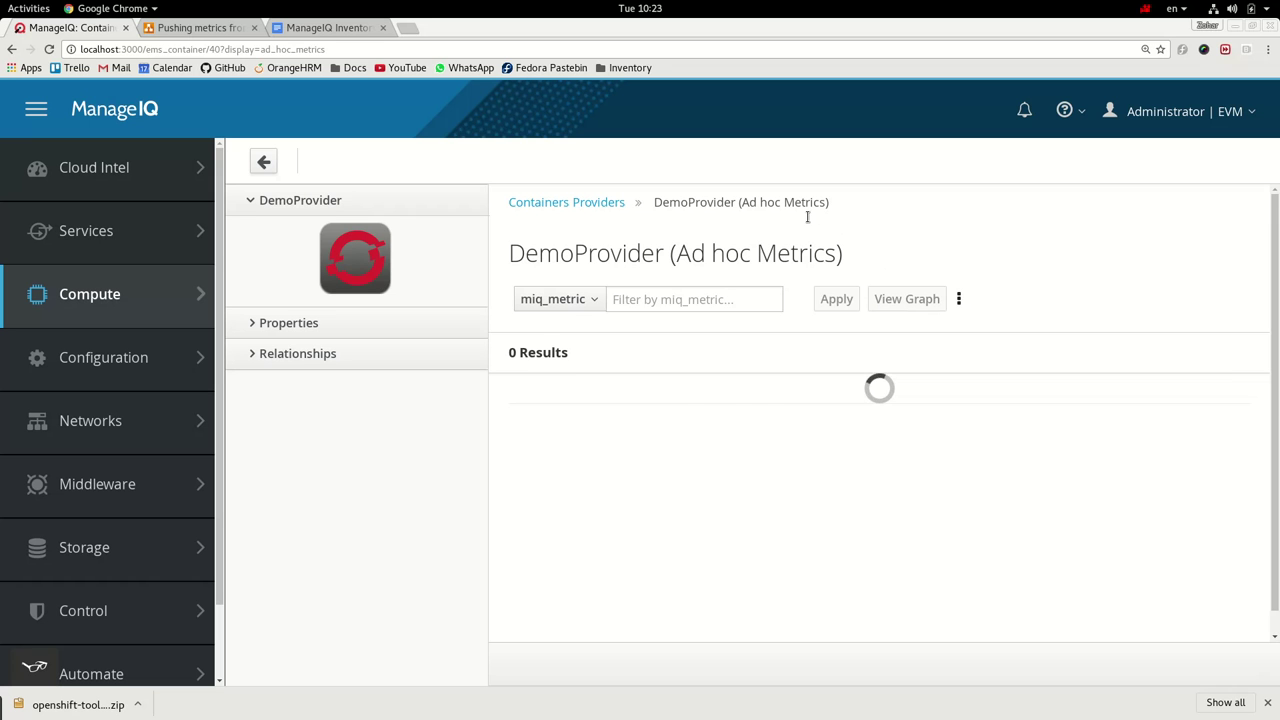
double_click(521, 353)
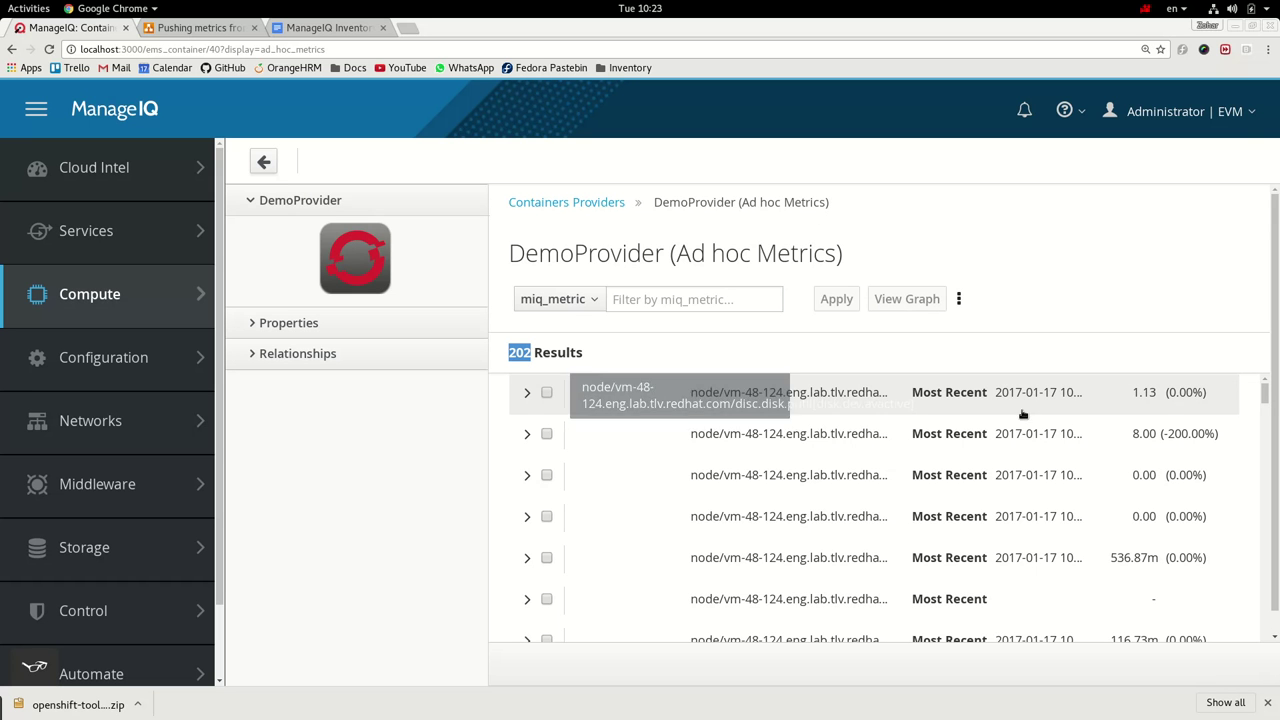
- Look through the listed node metrics and display the graph of the first vm-48-124 disk metric
left_click_drag(1266, 394, 1276, 630)
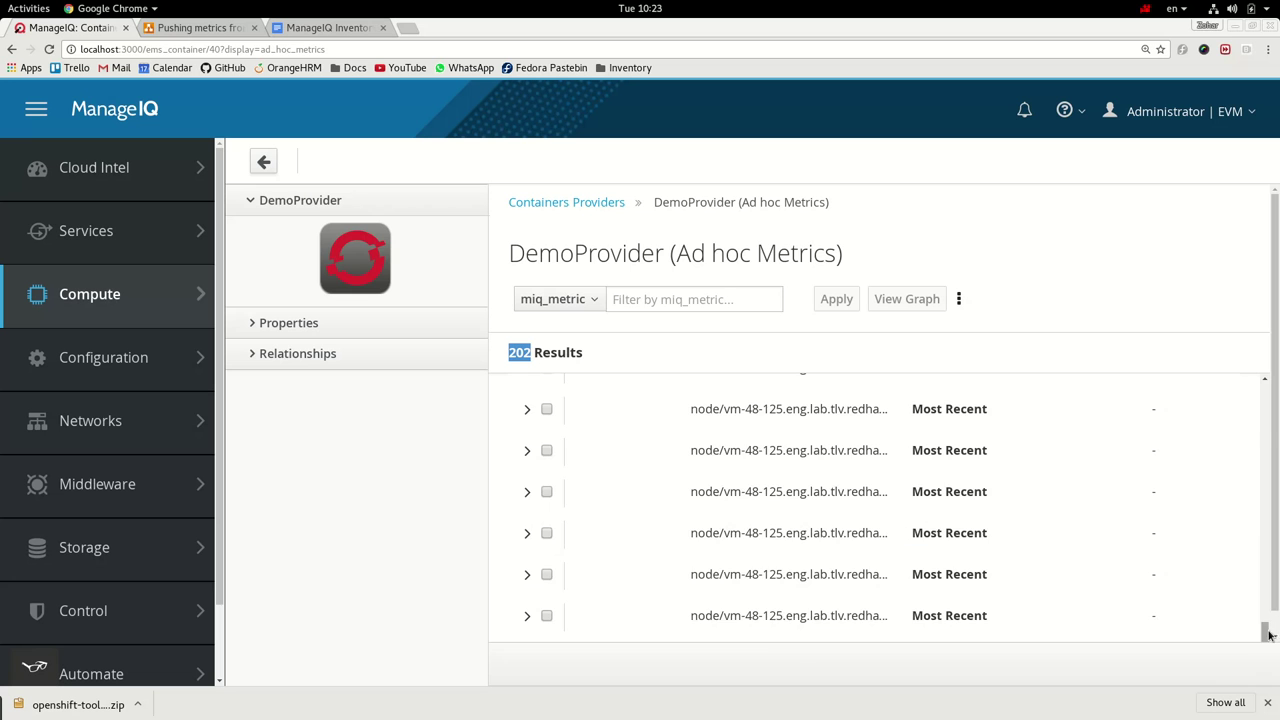
left_click_drag(1266, 632, 1265, 388)
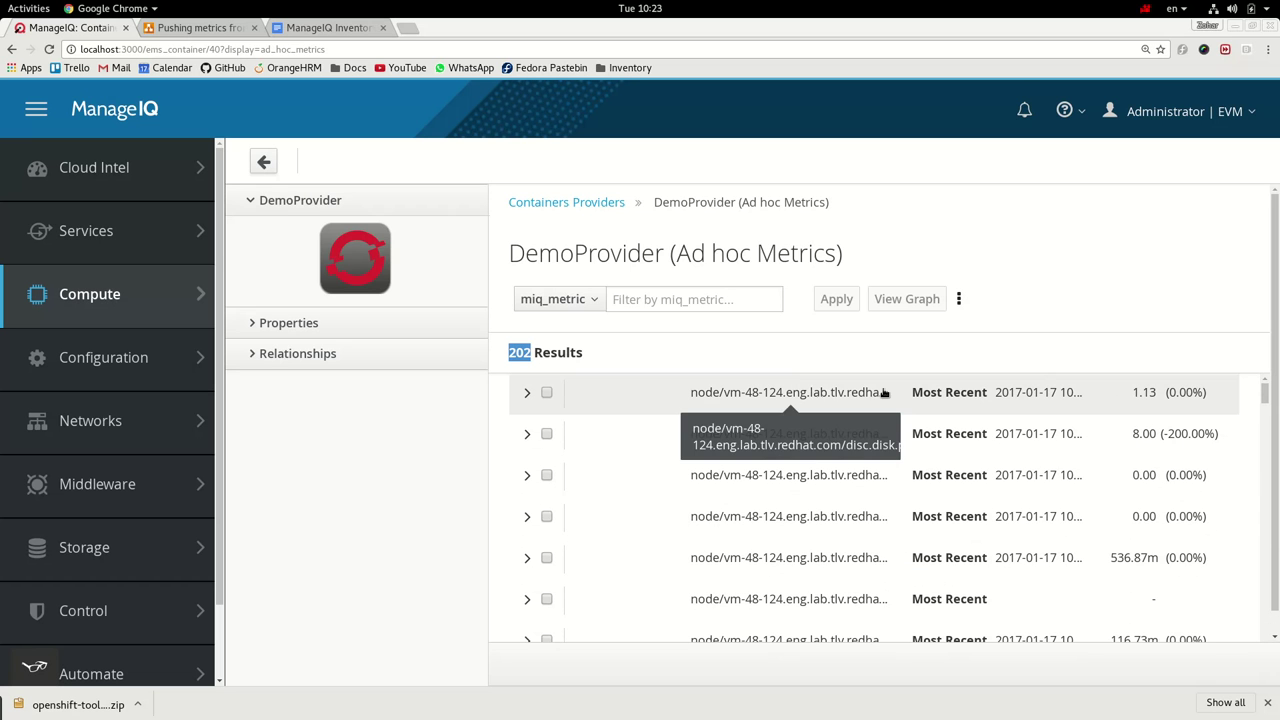
left_click(547, 394)
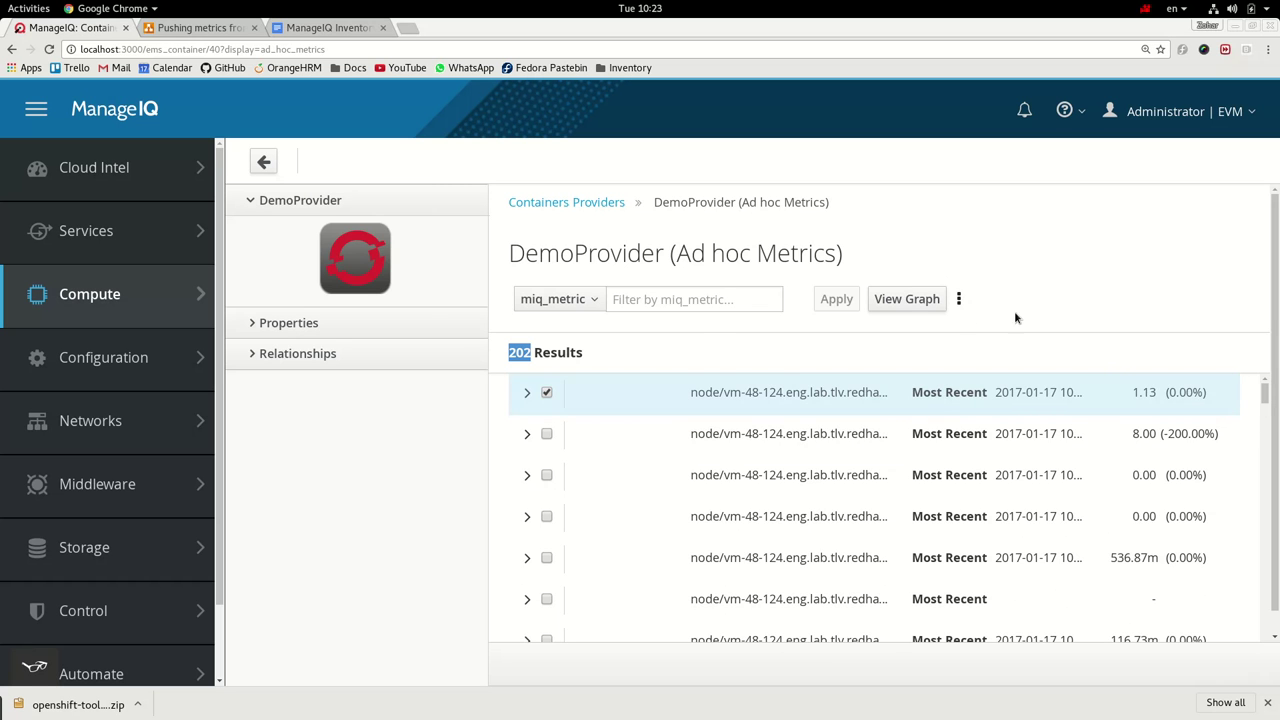
left_click(918, 302)
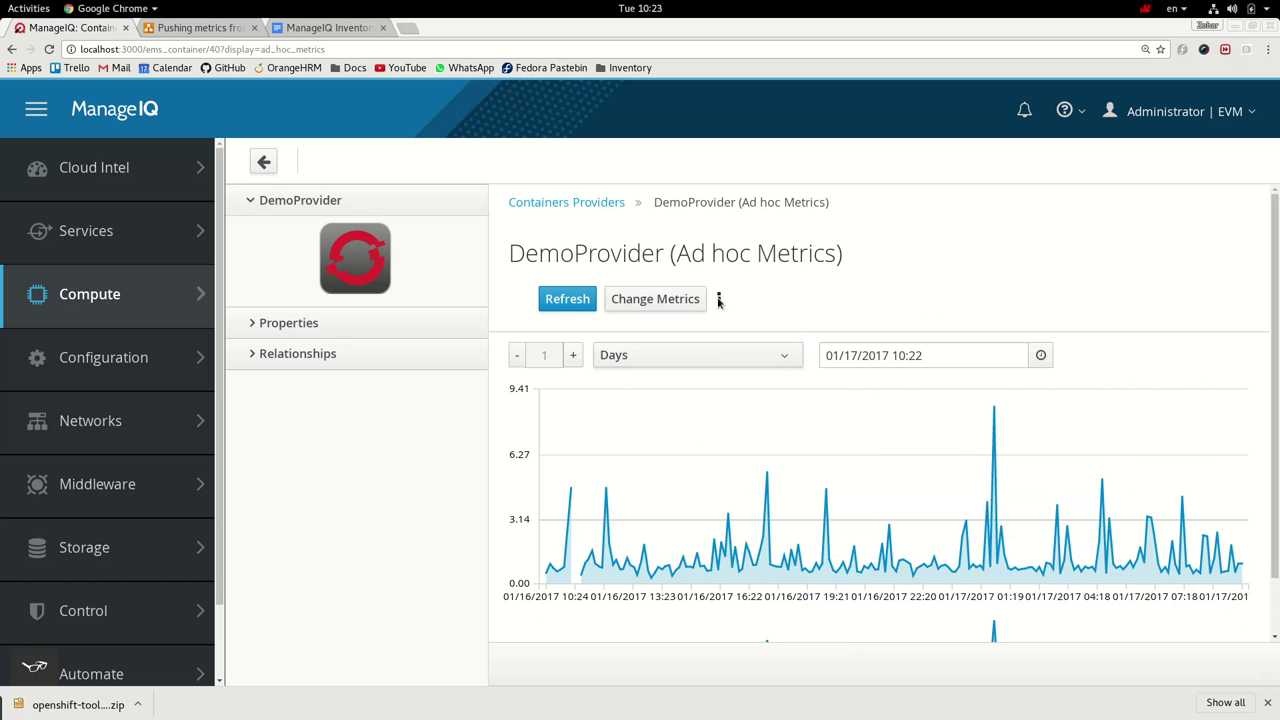
- Change the graphed metrics to the first vm-48-124 and first vm-48-125 disk metrics, and display them together in one graph
left_click(686, 305)
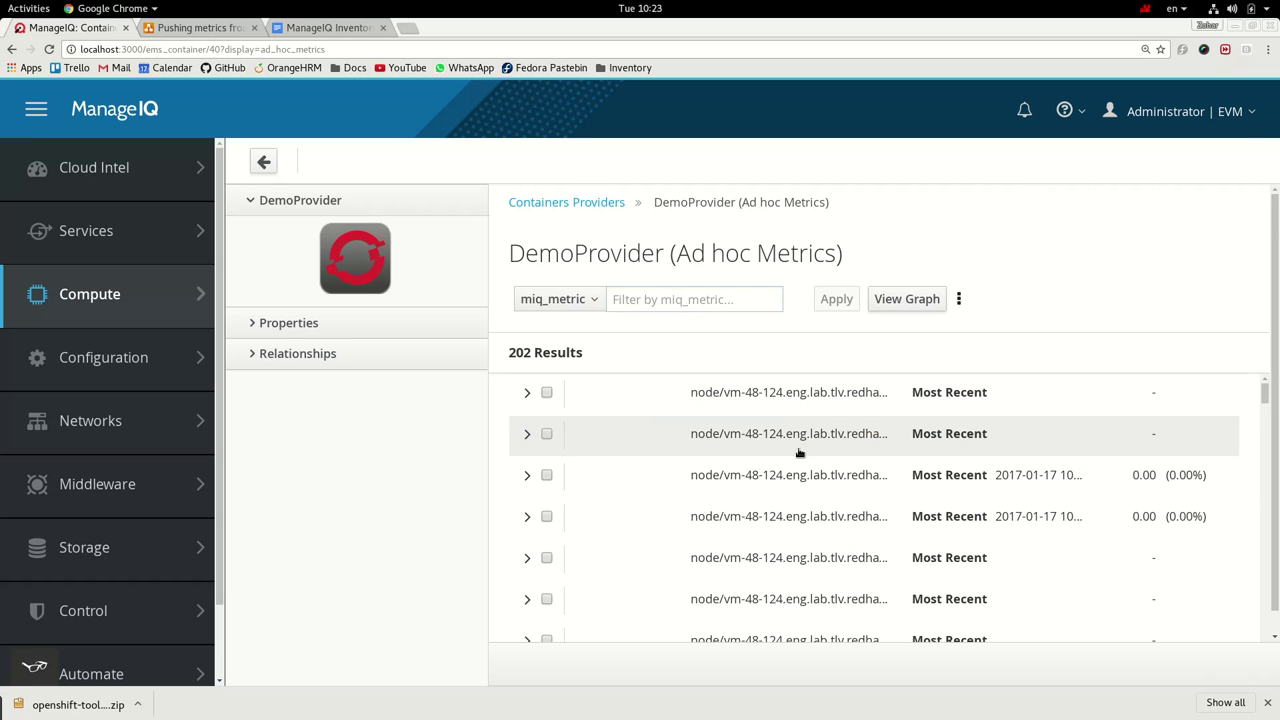
left_click(547, 393)
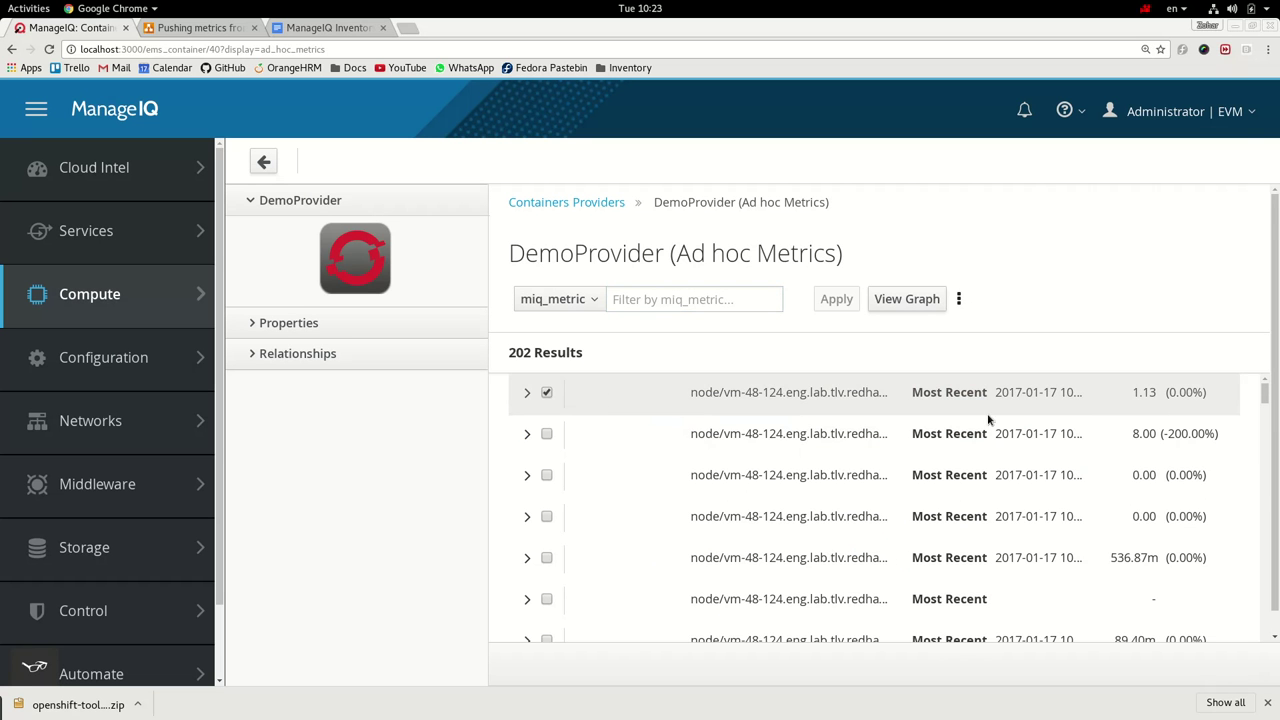
left_click_drag(1268, 397, 1265, 520)
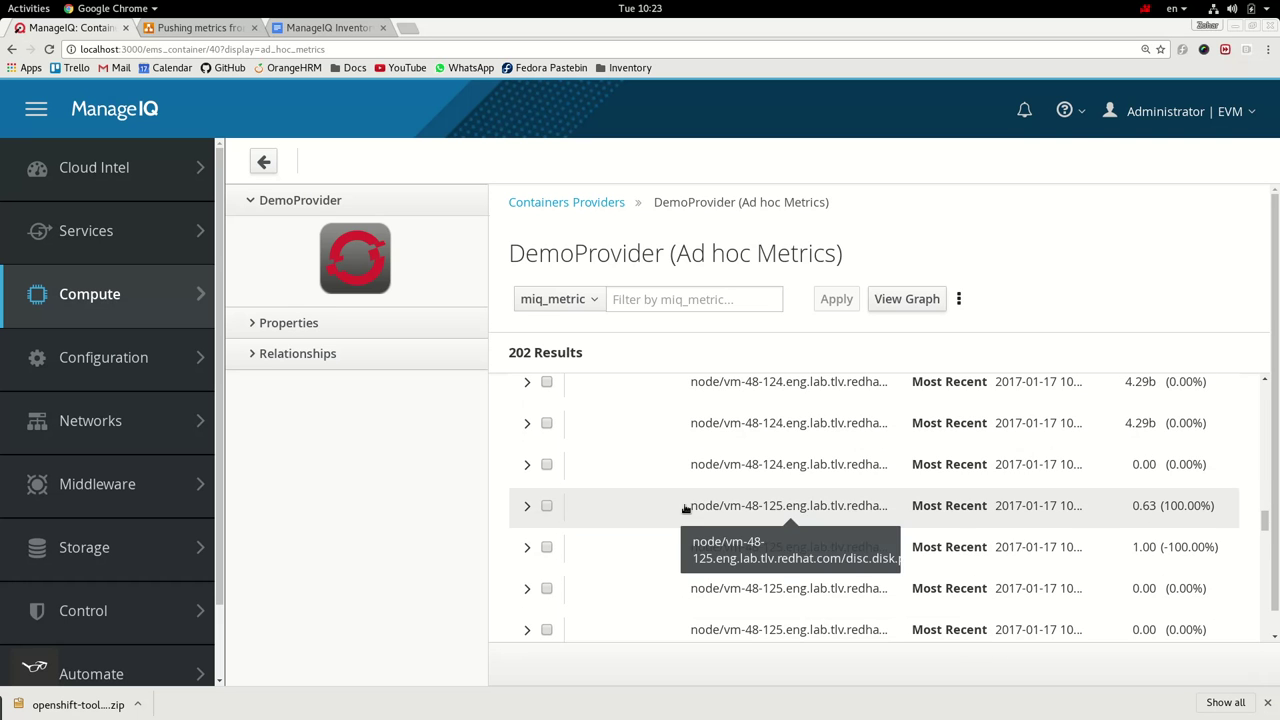
left_click(547, 507)
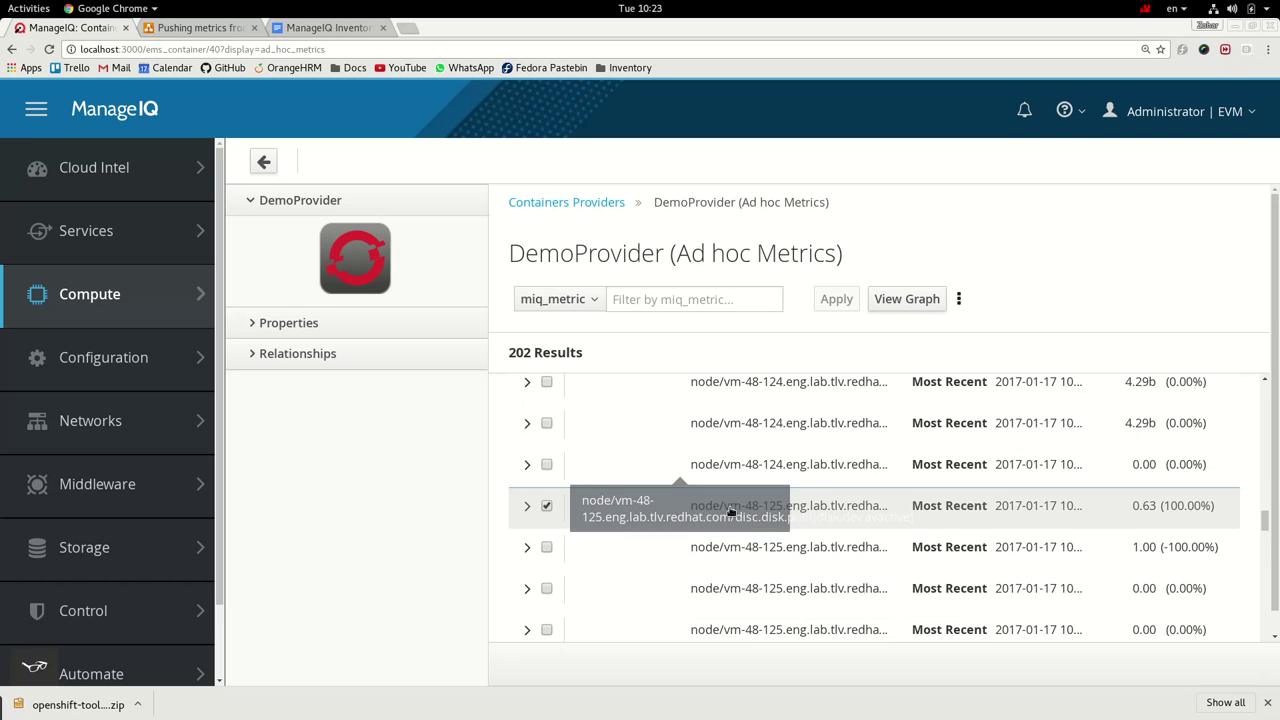
left_click(926, 305)
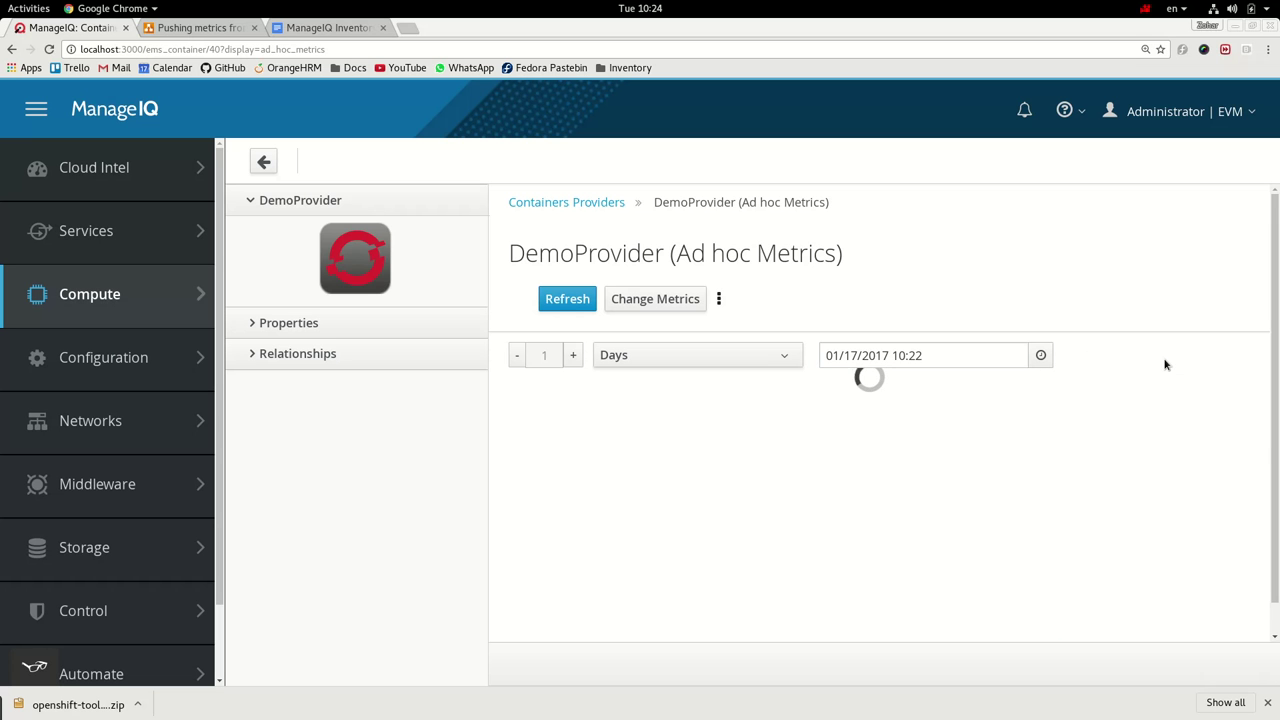
- Zoom the combined disk metrics graph to the period on 01/17/2017 from about 01:19 to past 04:18
mouse_move(1010, 490)
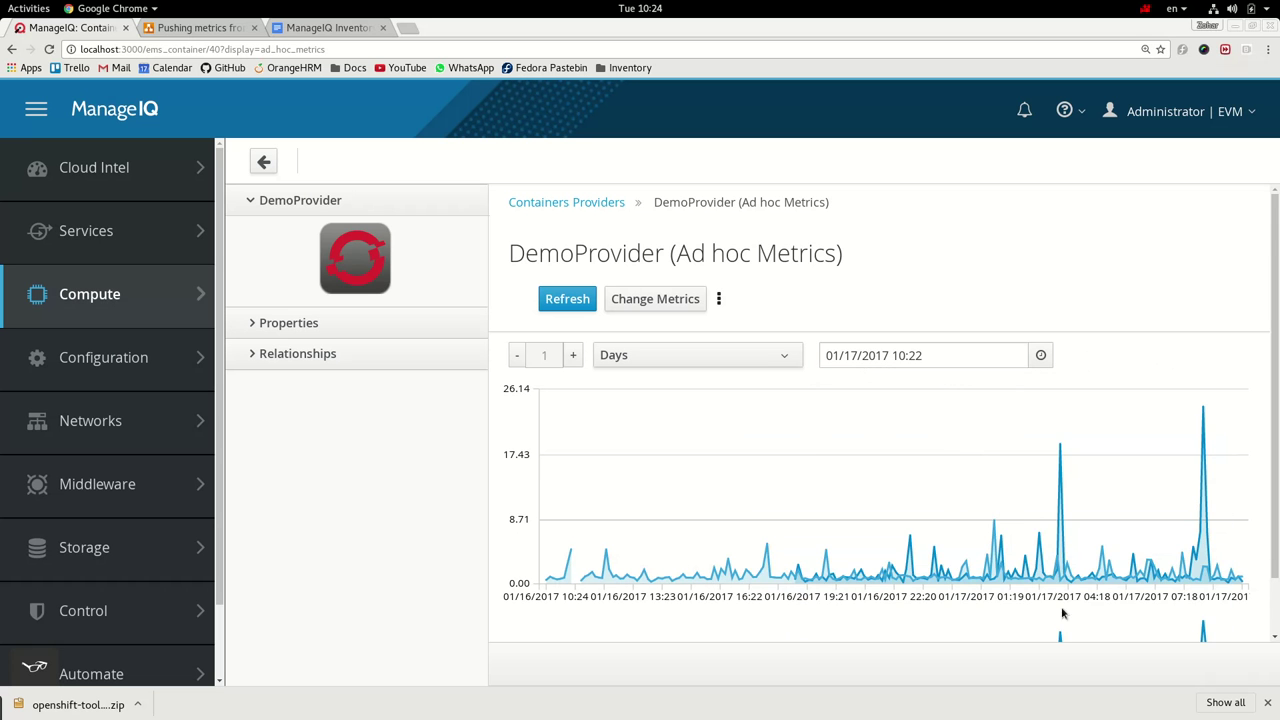
scroll(1062, 613, "down", 1)
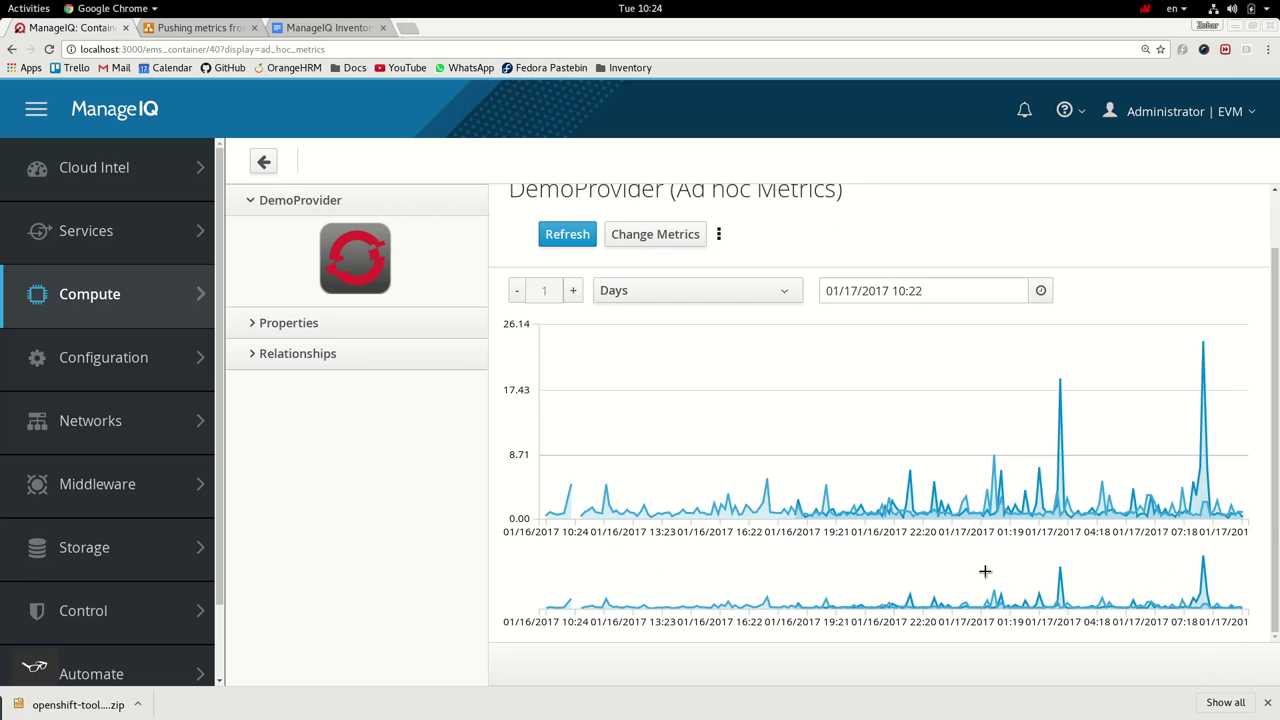
mouse_move(979, 572)
left_mouse_down()
mouse_move(1140, 631)
mouse_move(1121, 641)
left_mouse_up()
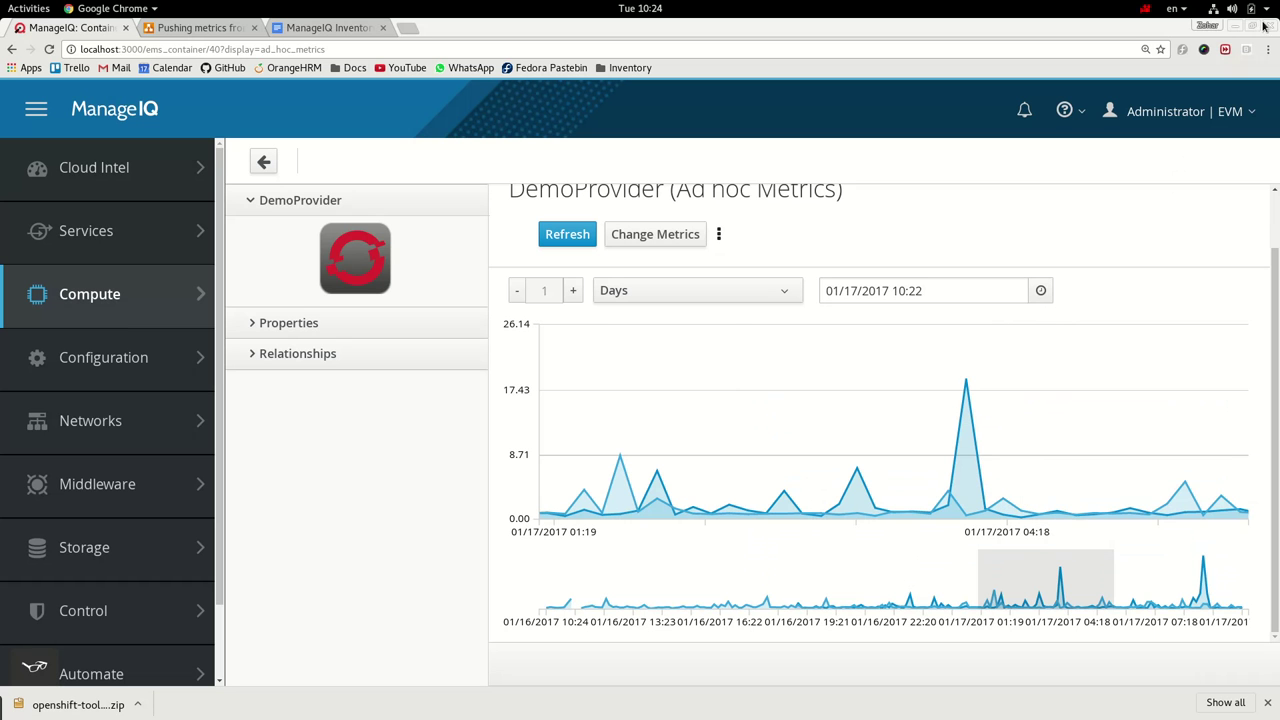
left_click(1146, 9)
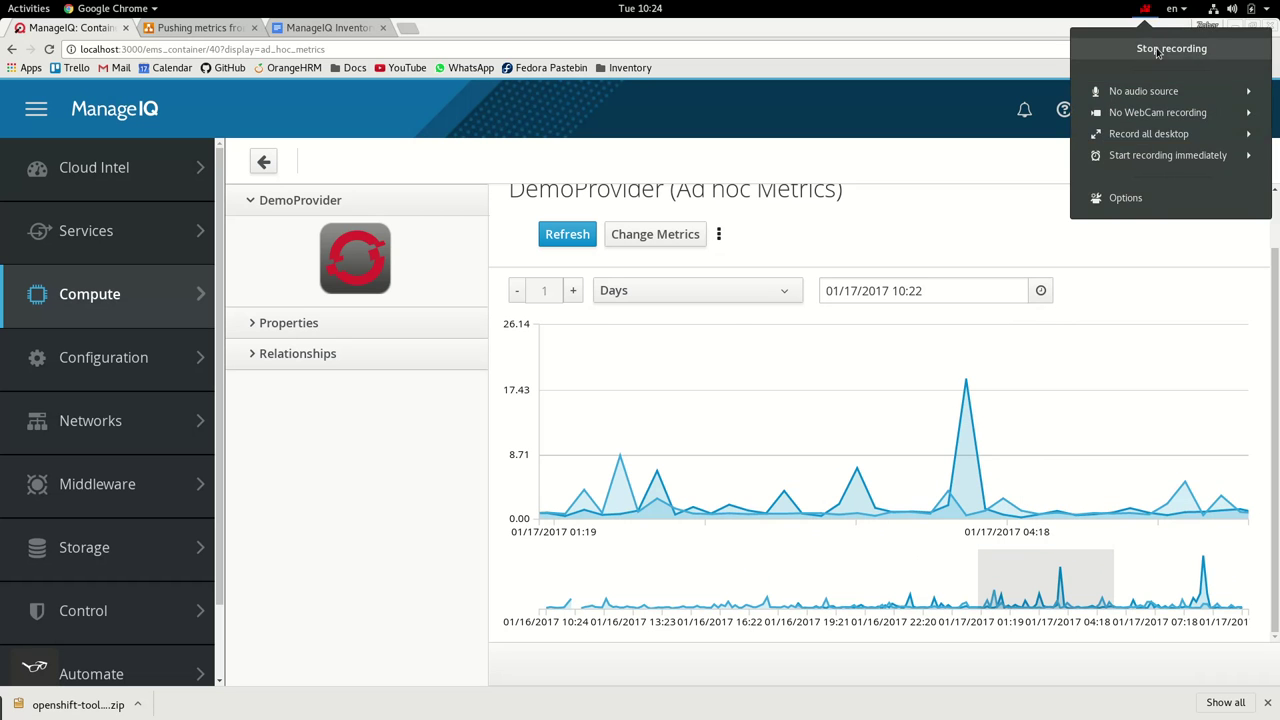